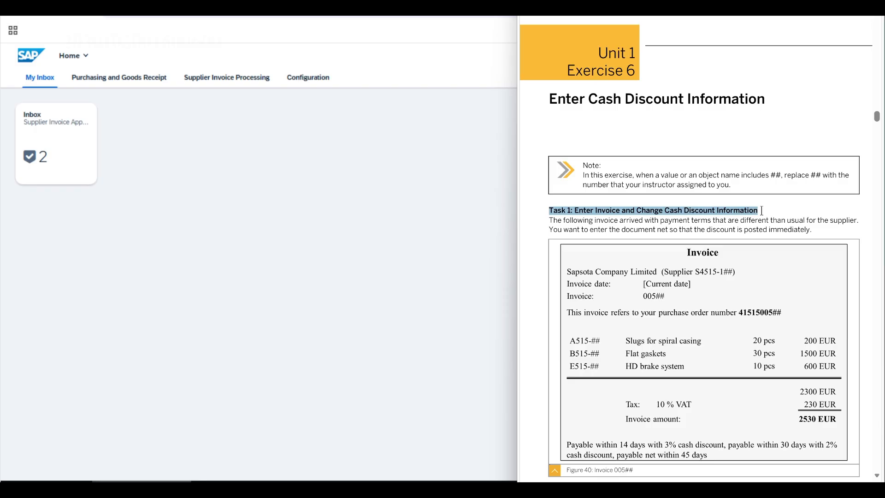
# - Read Task 1 in the exercise document, including its introduction, the sample invoice and the first instruction on entering it
pyautogui.moveTo(551, 220); pyautogui.dragTo(855, 222)
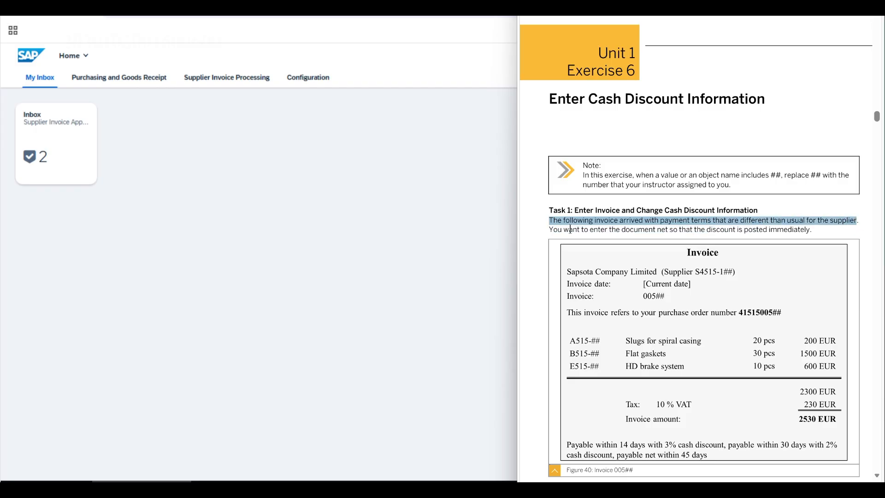
pyautogui.click(549, 229)
pyautogui.moveTo(548, 229); pyautogui.dragTo(812, 229)
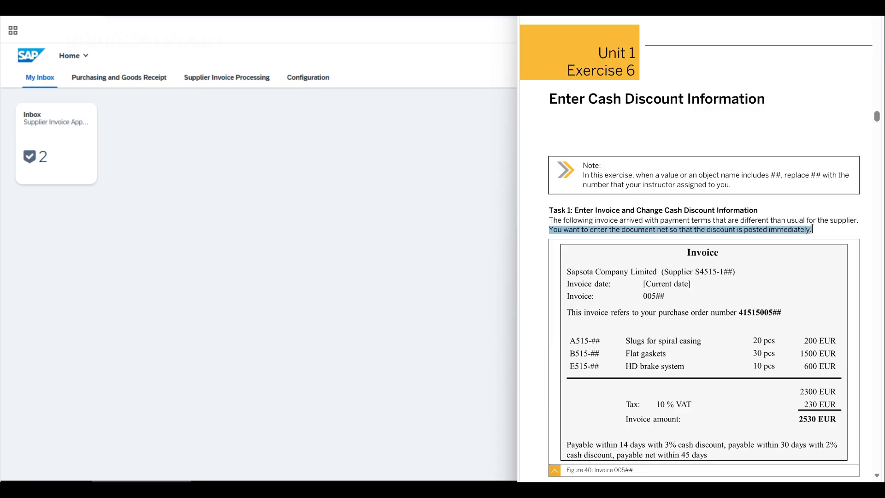
pyautogui.click(545, 207)
pyautogui.scroll(-1, 548, 228)
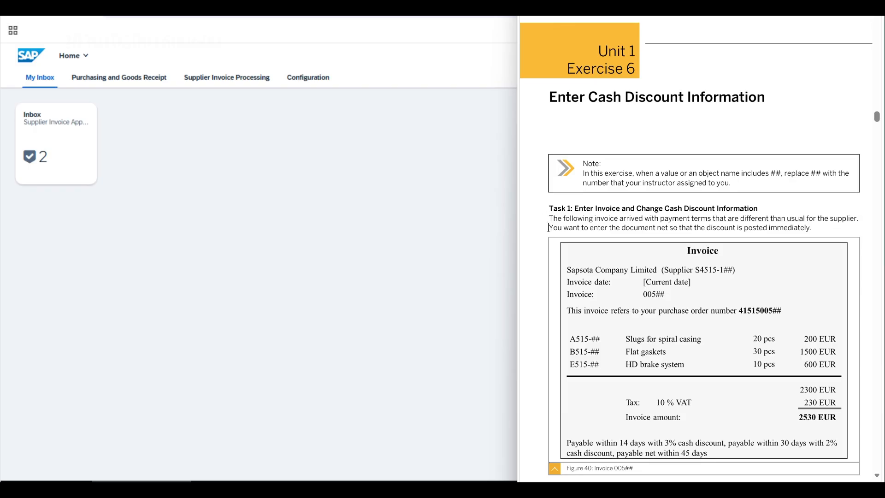
pyautogui.scroll(-3, 548, 227)
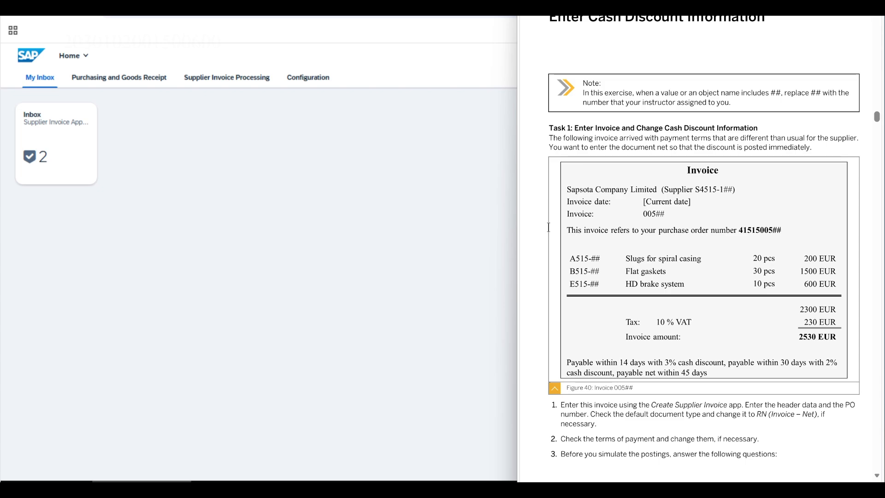
pyautogui.scroll(-3, 548, 228)
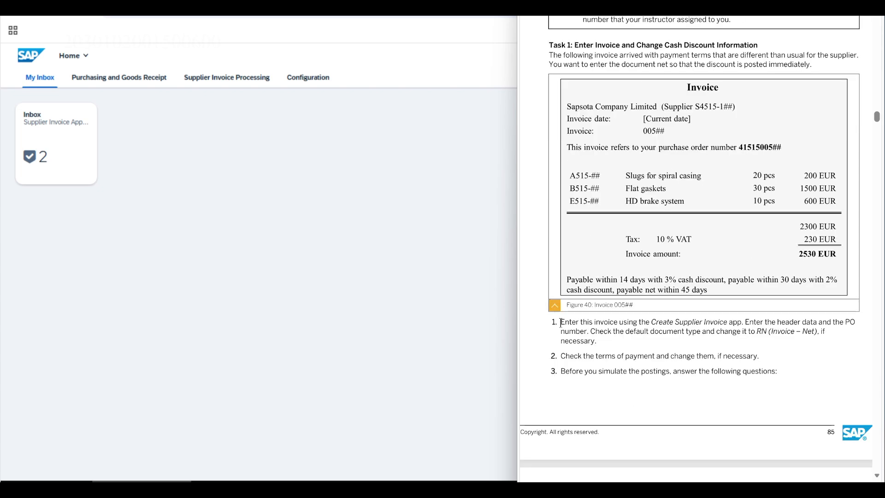
pyautogui.moveTo(560, 321); pyautogui.dragTo(595, 341)
# - Switch to SAP Fiori and open the standard Create Supplier Invoice app from the Supplier Invoice Processing group
pyautogui.click(277, 246)
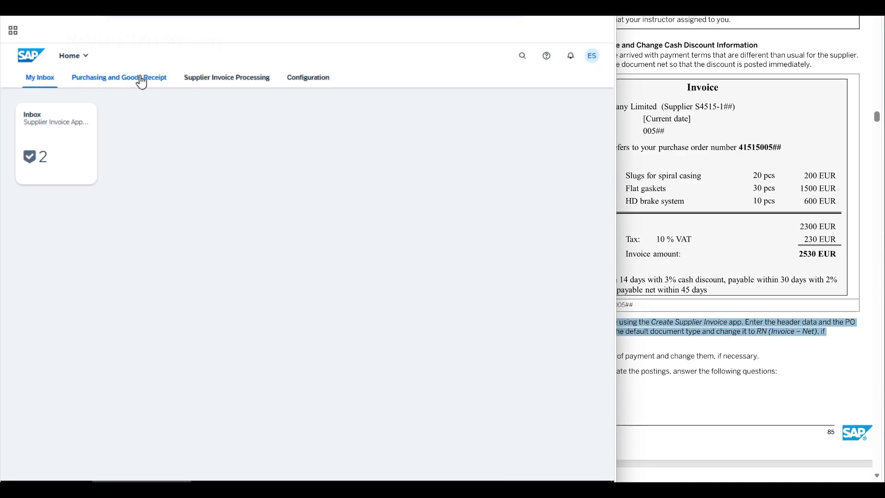
pyautogui.click(203, 85)
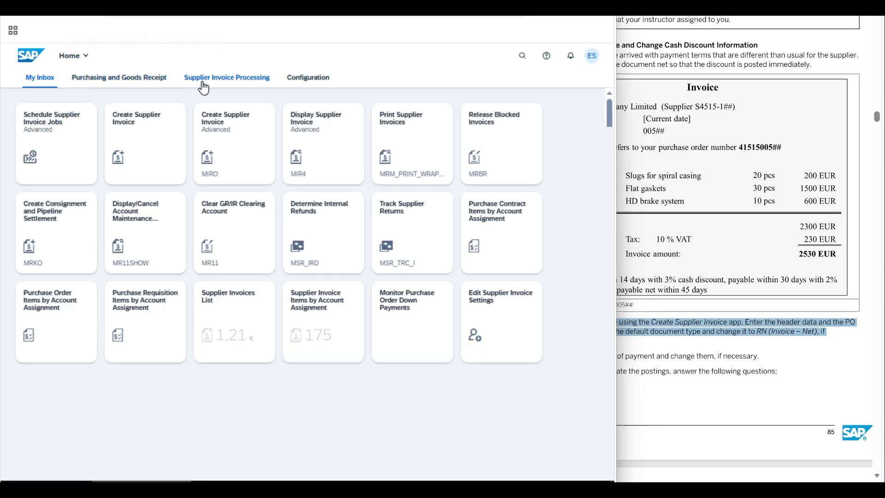
pyautogui.click(142, 155)
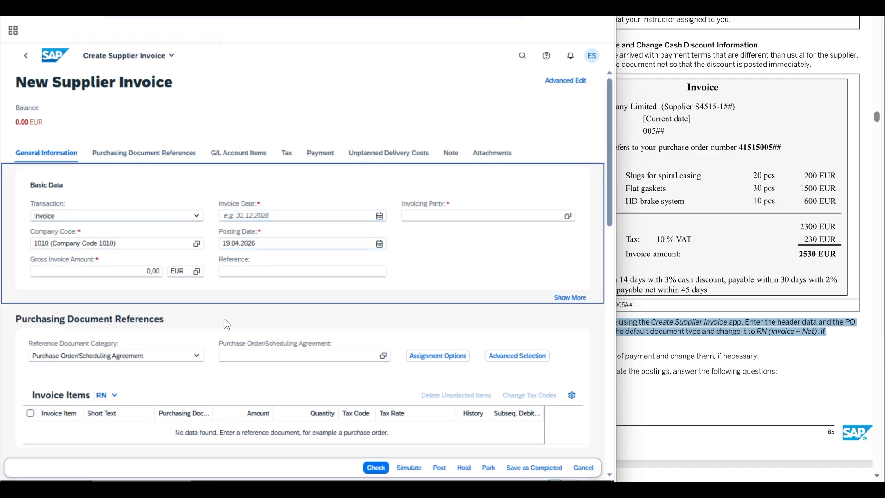
# - Expand the new invoice's general information and set the document type to RN (Invoice - Net)
pyautogui.click(570, 298)
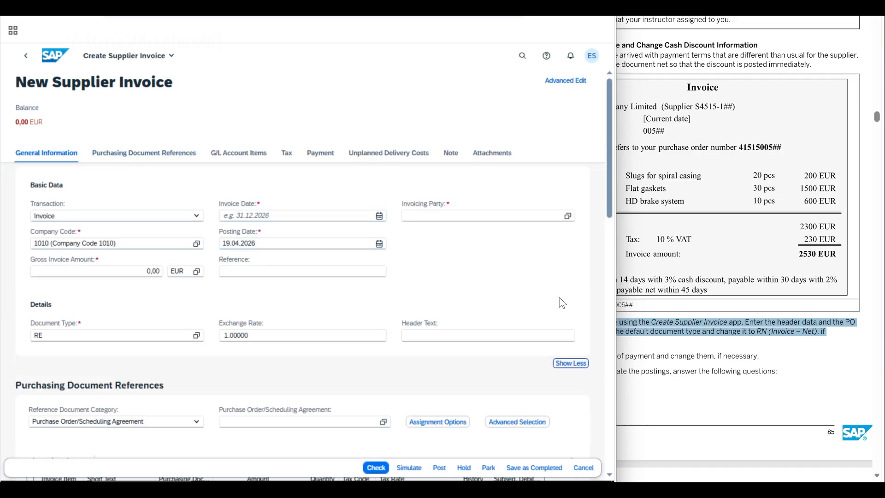
pyautogui.click(197, 336)
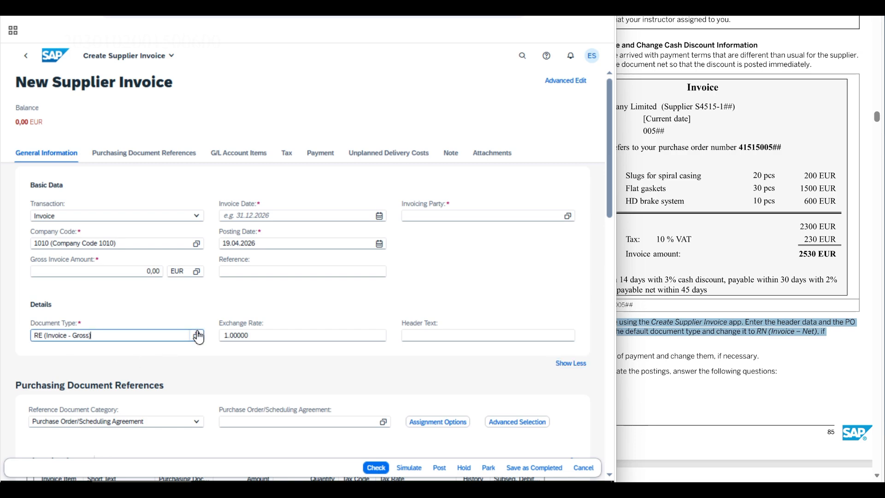
pyautogui.click(198, 336)
pyautogui.scroll(-10, 169, 327)
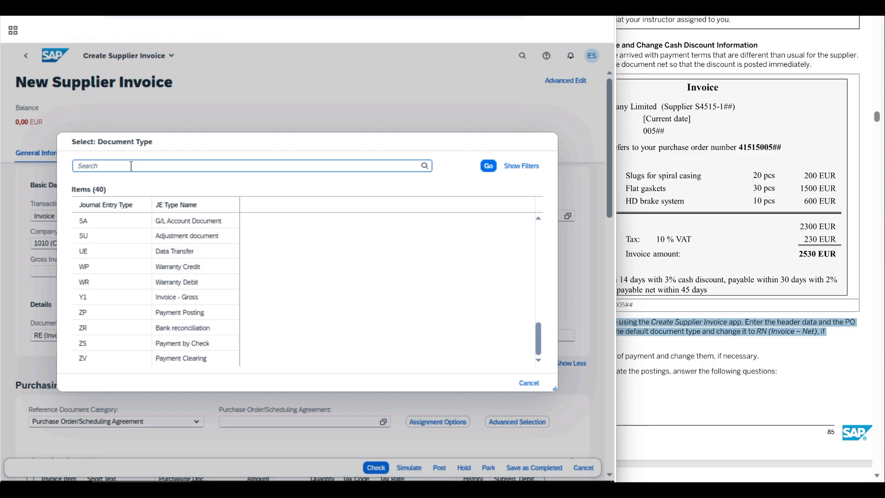
pyautogui.write('RN')
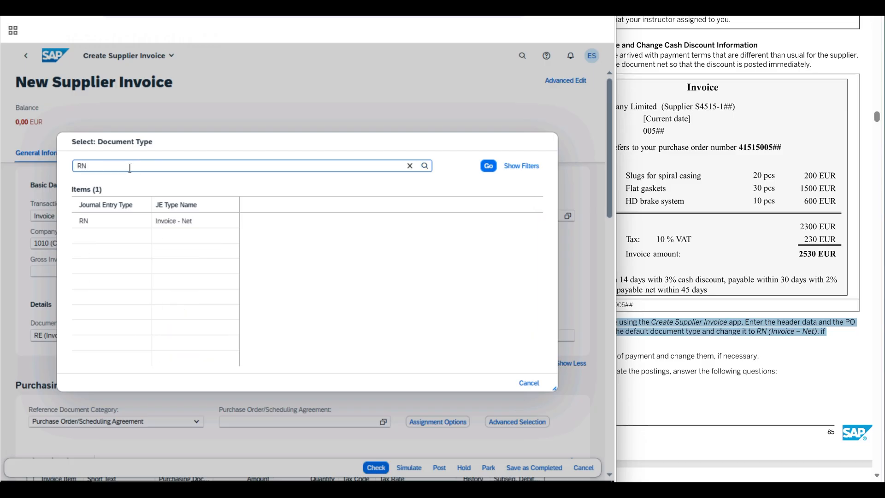
pyautogui.click(196, 229)
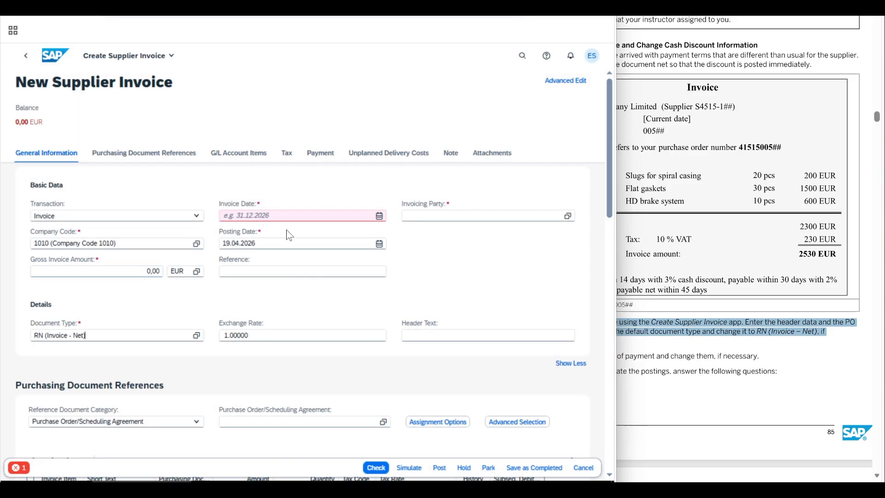
# - Fill in the invoice header with invoice date 19.04.2026, gross invoice amount 2530 EUR and reference 00502
pyautogui.click(378, 217)
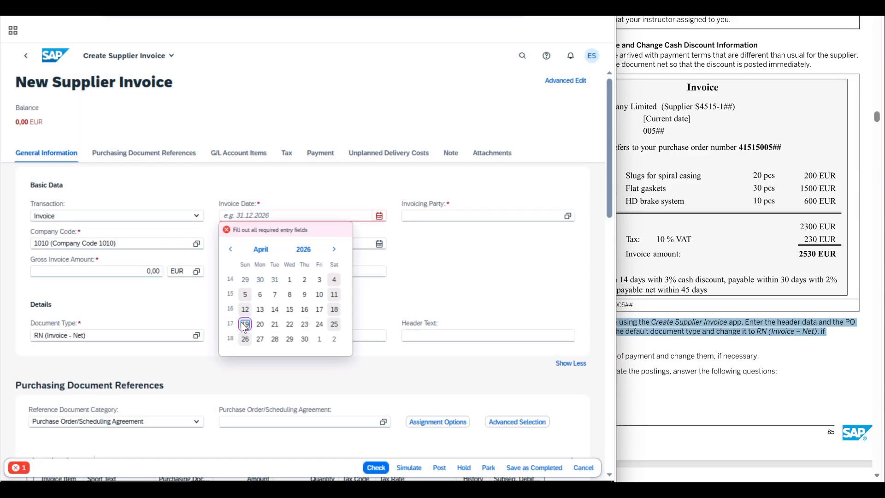
pyautogui.click(245, 324)
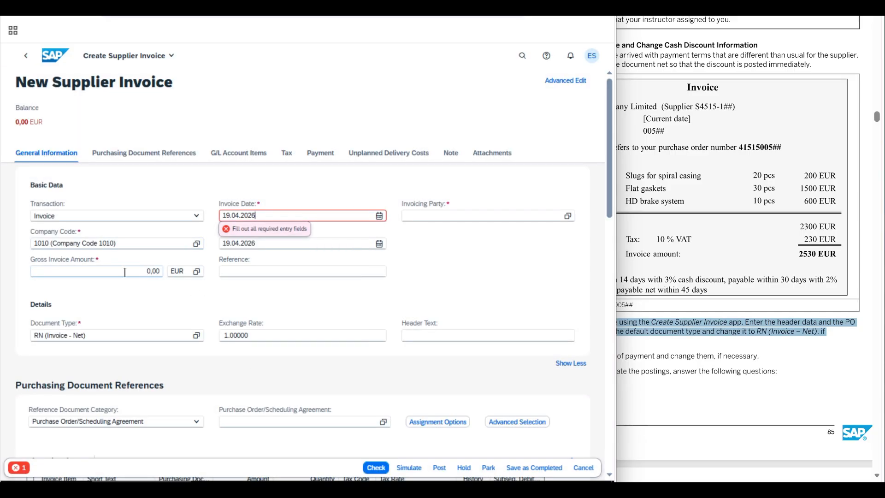
pyautogui.moveTo(125, 272); pyautogui.dragTo(167, 272)
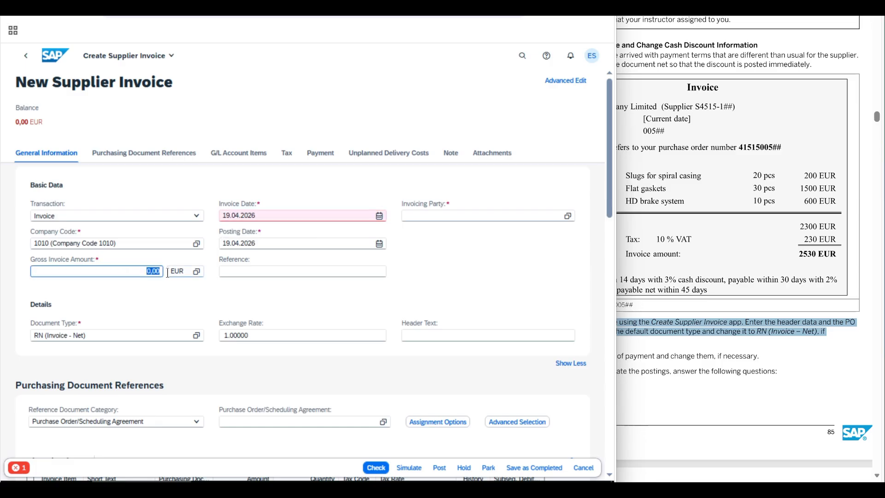
pyautogui.write('2530')
pyautogui.click(268, 270)
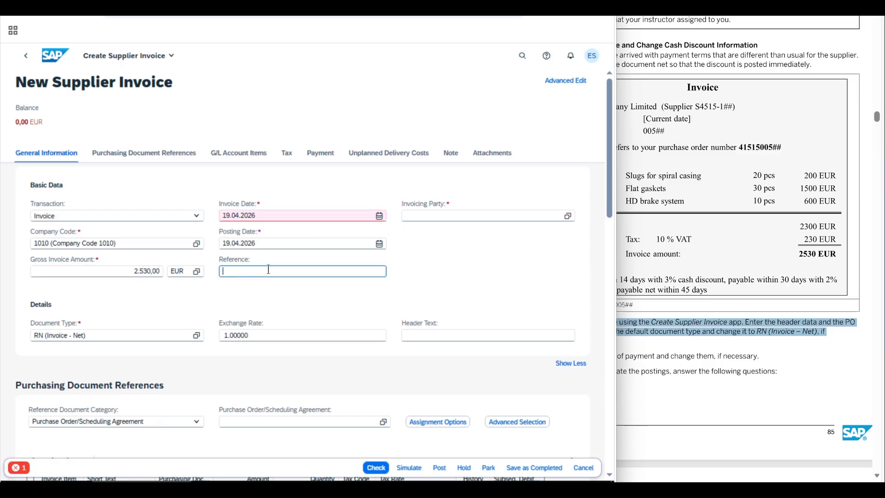
pyautogui.write('00502')
# - Reference the purchase order by entering its number so its items load, and dismiss the message list
pyautogui.click(250, 422)
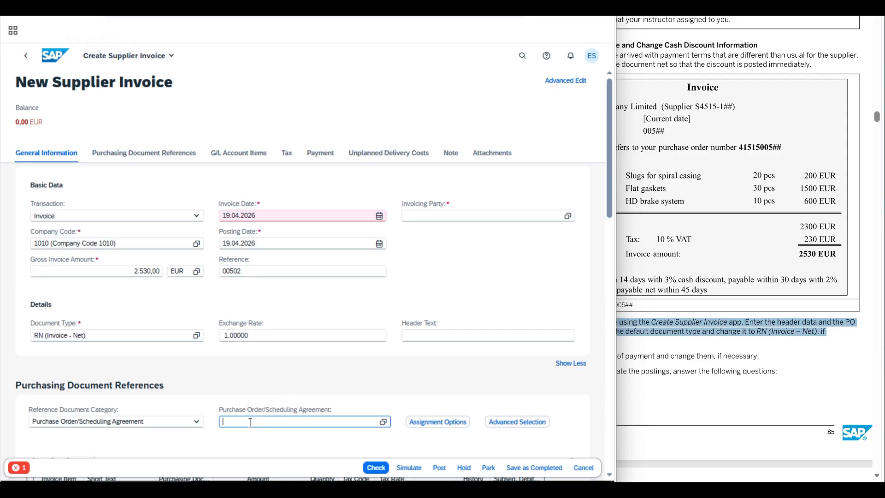
pyautogui.write('4151500502')
pyautogui.press('Return')
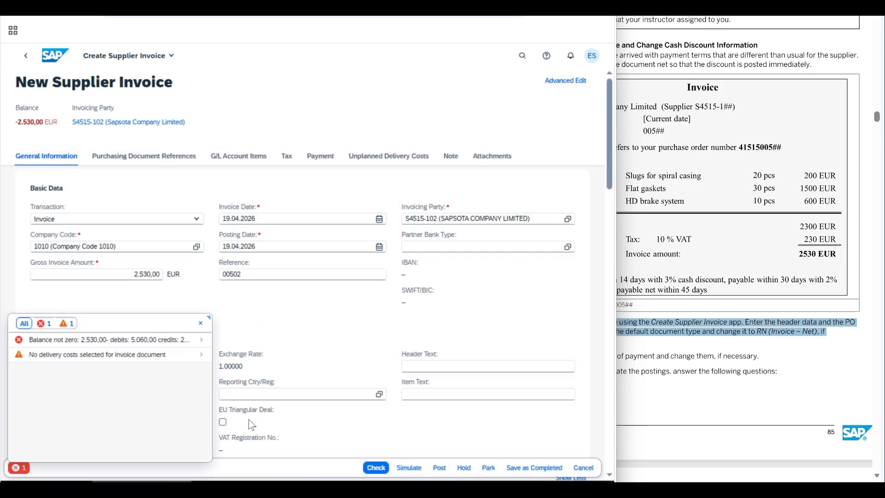
pyautogui.click(201, 323)
# - Set the invoice item quantities to 20 PC for the slug for spiral casing, 30 for the flat gasket and 10 for the HD brake system
pyautogui.click(146, 159)
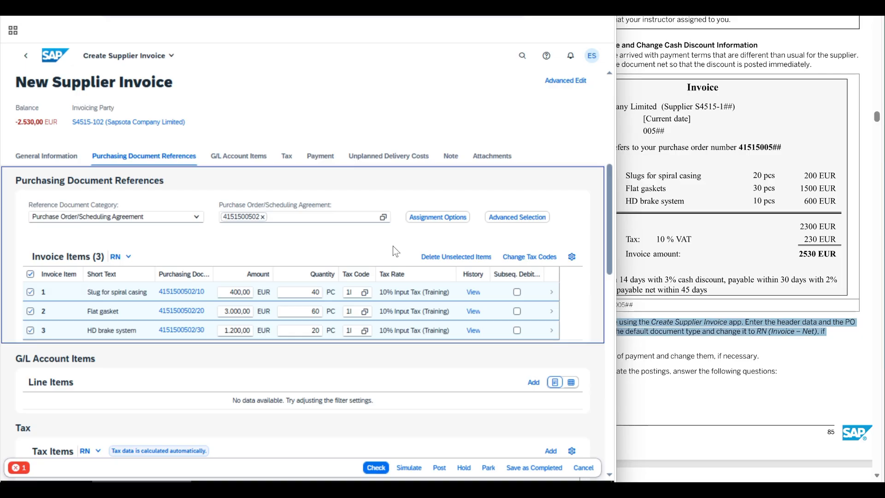
pyautogui.click(678, 353)
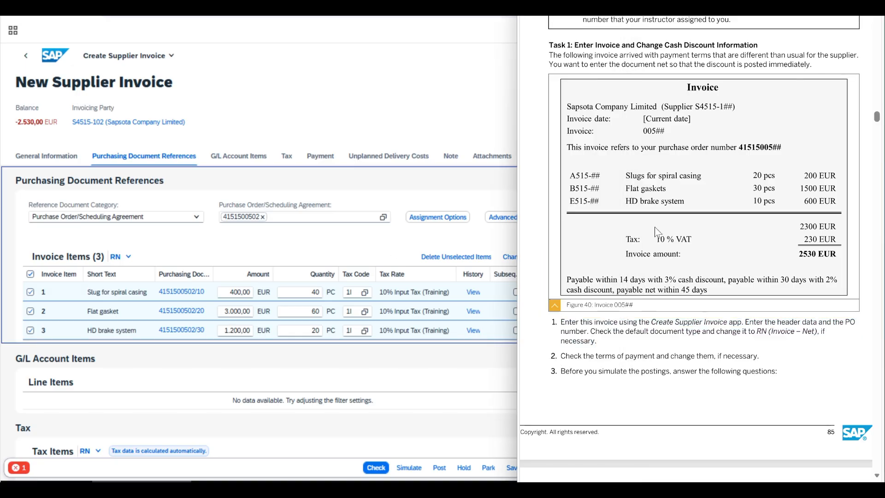
pyautogui.click(290, 295)
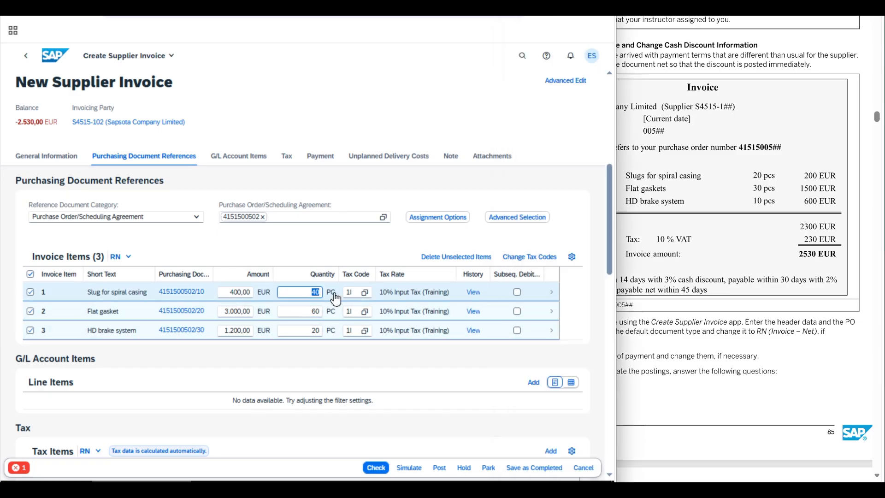
pyautogui.write('20')
pyautogui.click(318, 312)
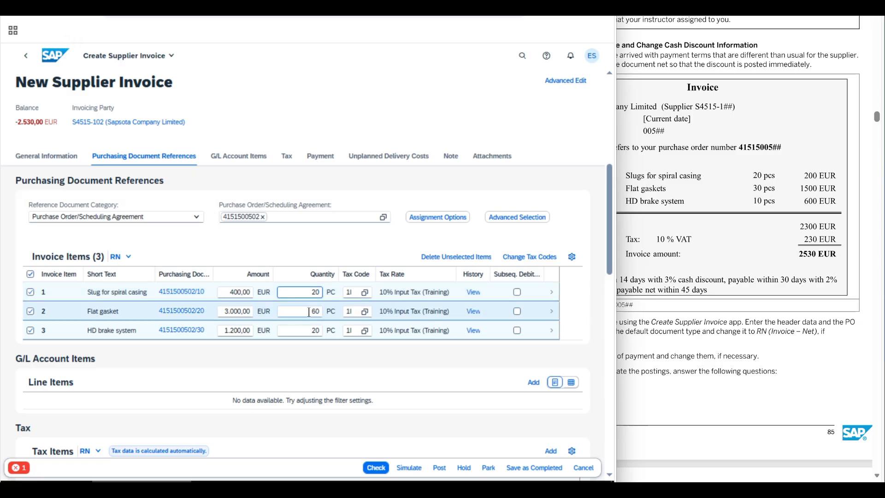
pyautogui.write('30')
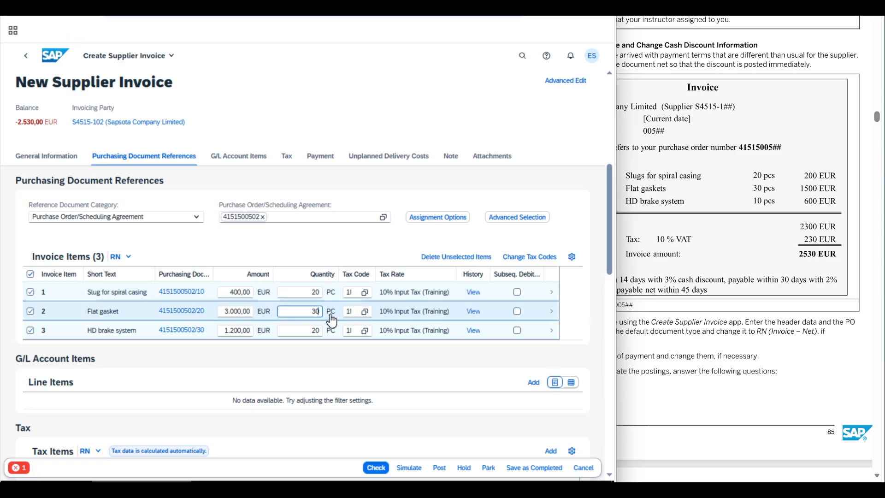
pyautogui.click(322, 331)
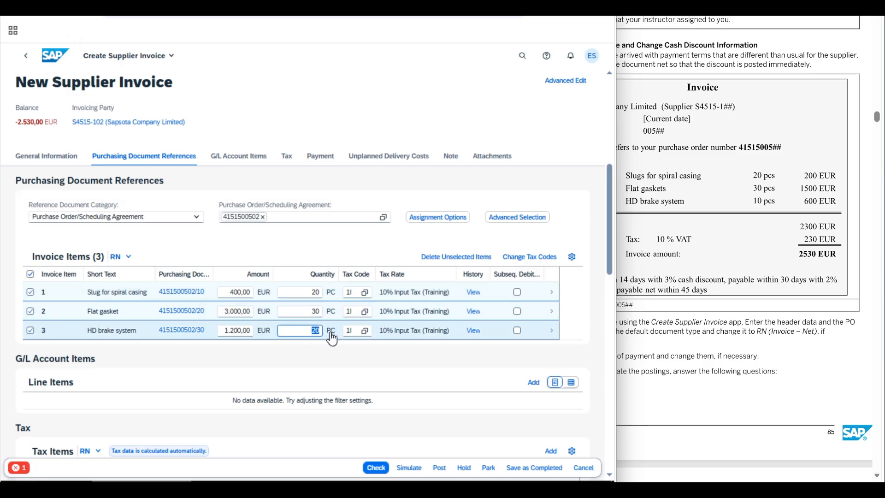
pyautogui.write('10')
# - Set the item amounts to 200, 1500 and 600 EUR for slug, gasket and brake system, and run the invoice check
pyautogui.moveTo(224, 292); pyautogui.dragTo(282, 295)
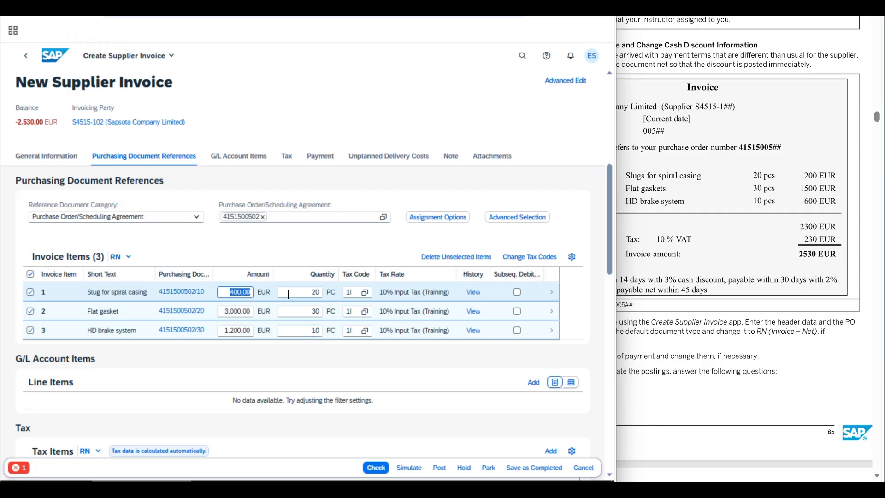
pyautogui.write('200,00')
pyautogui.click(246, 311)
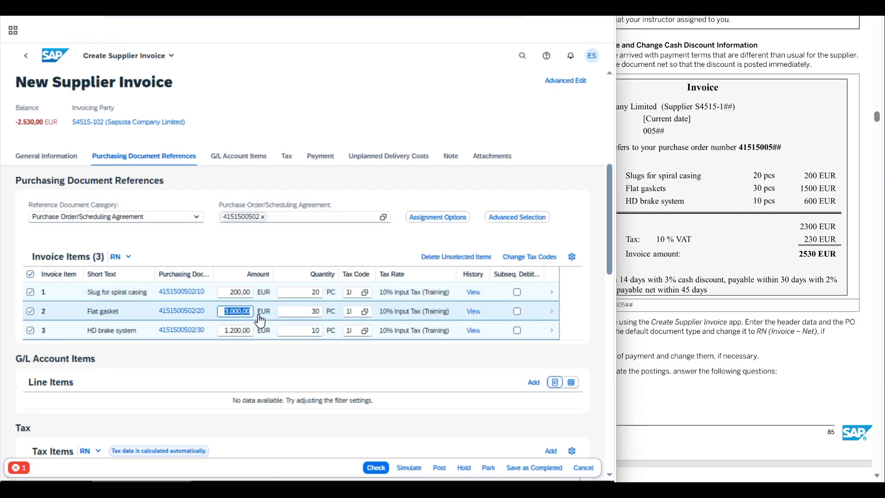
pyautogui.write('1500')
pyautogui.moveTo(226, 331); pyautogui.dragTo(277, 336)
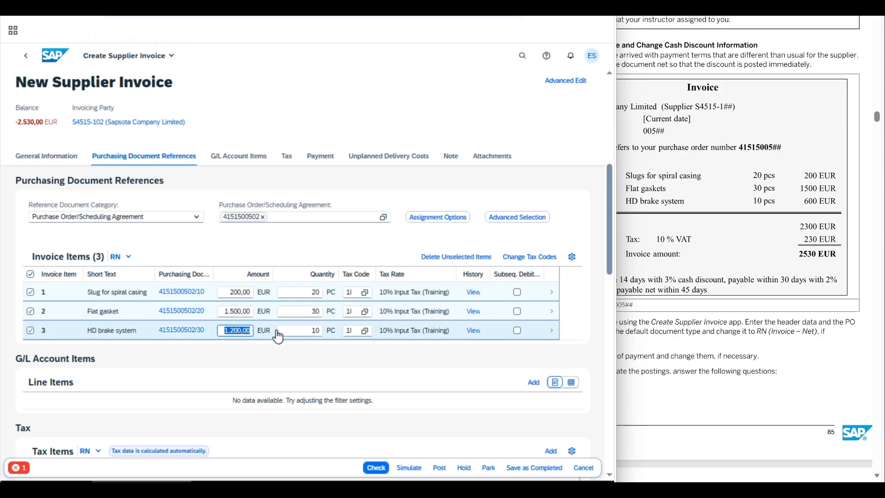
pyautogui.write('600')
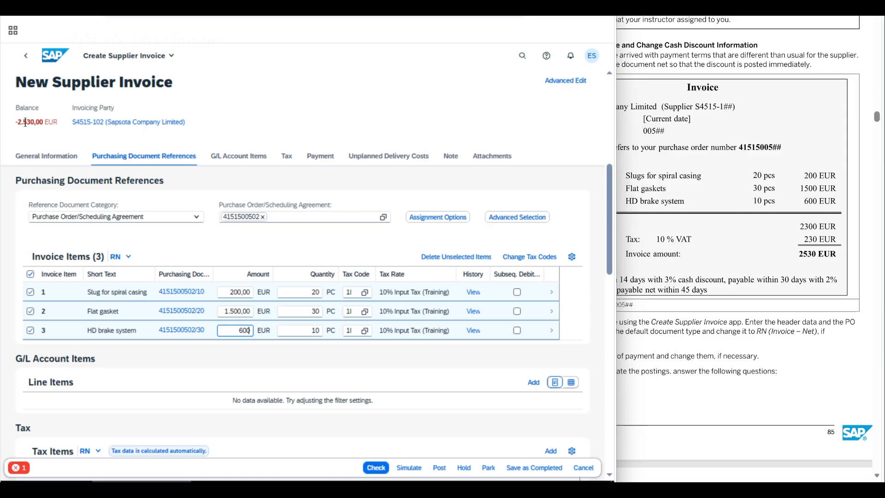
pyautogui.click(376, 467)
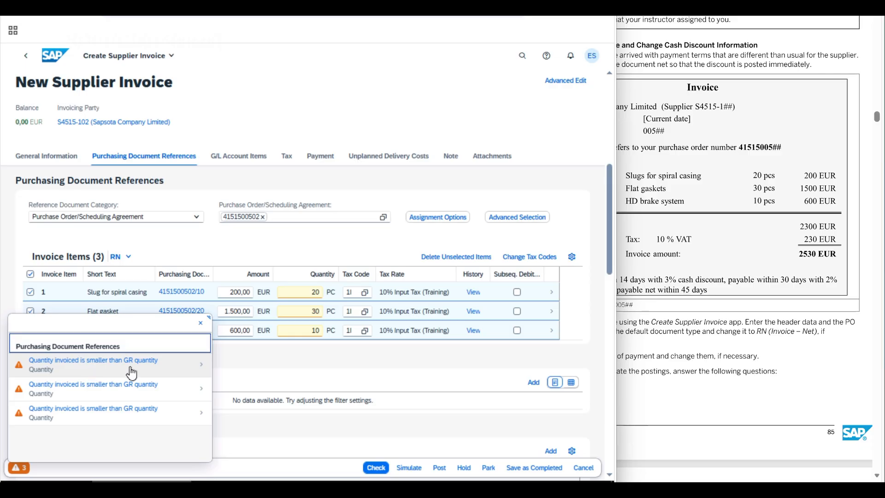
pyautogui.click(201, 324)
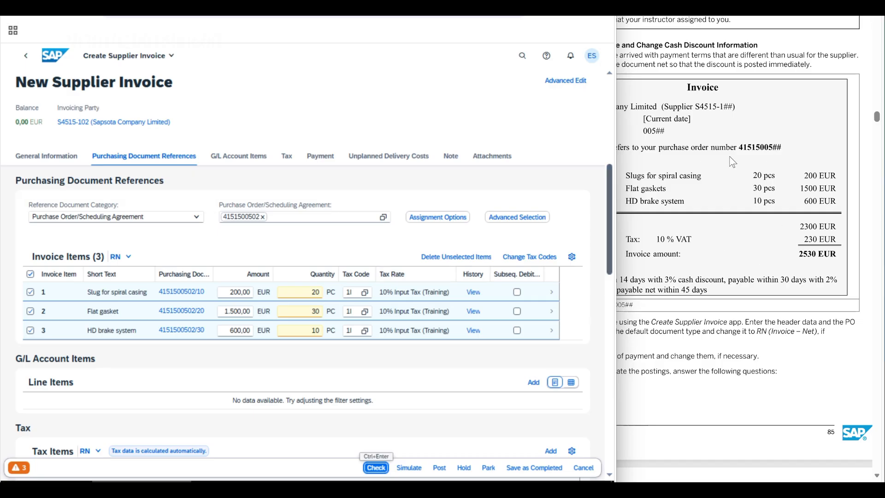
# - Read the exercise's instructions on terms of payment and simulation, and show the invoice's Payment details
pyautogui.click(677, 349)
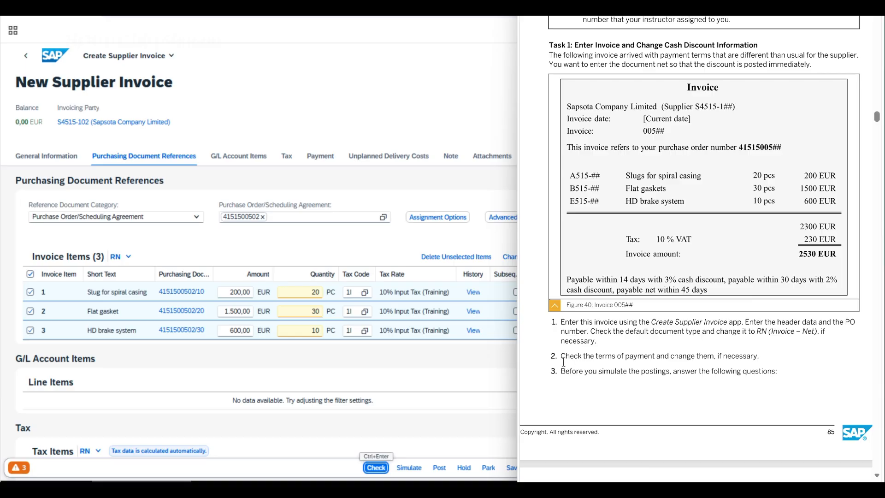
pyautogui.moveTo(560, 359); pyautogui.dragTo(778, 372)
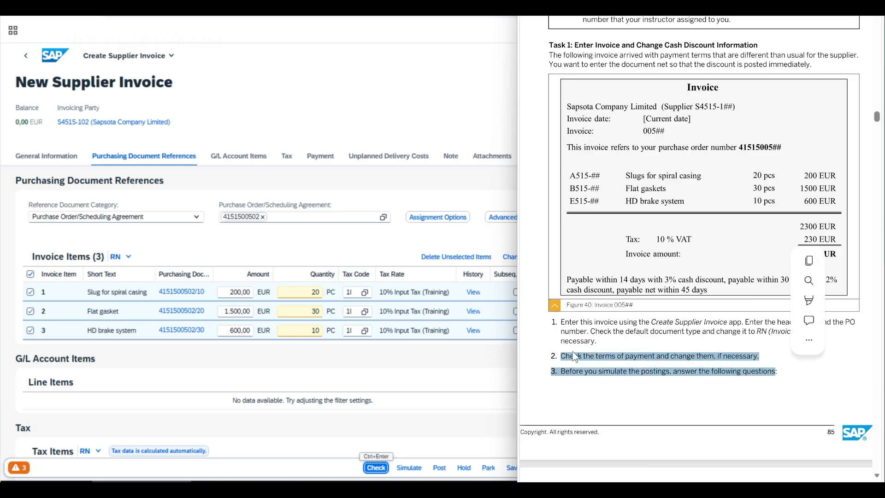
pyautogui.click(409, 359)
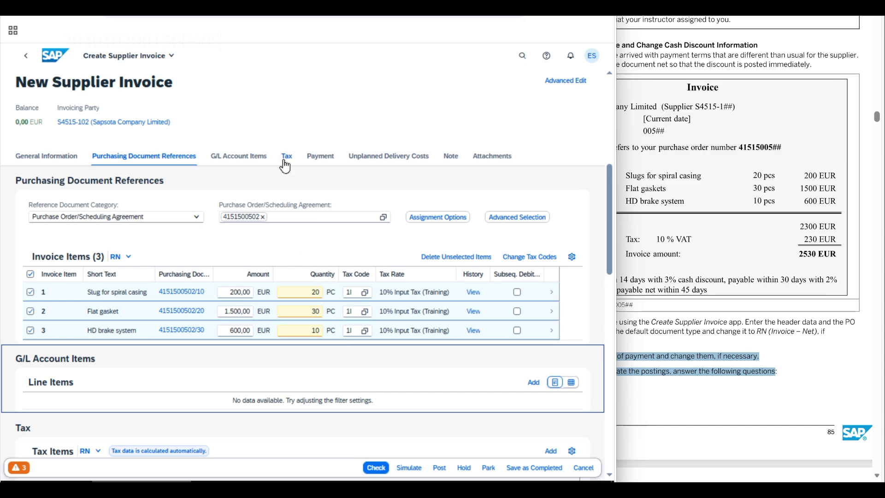
pyautogui.click(321, 157)
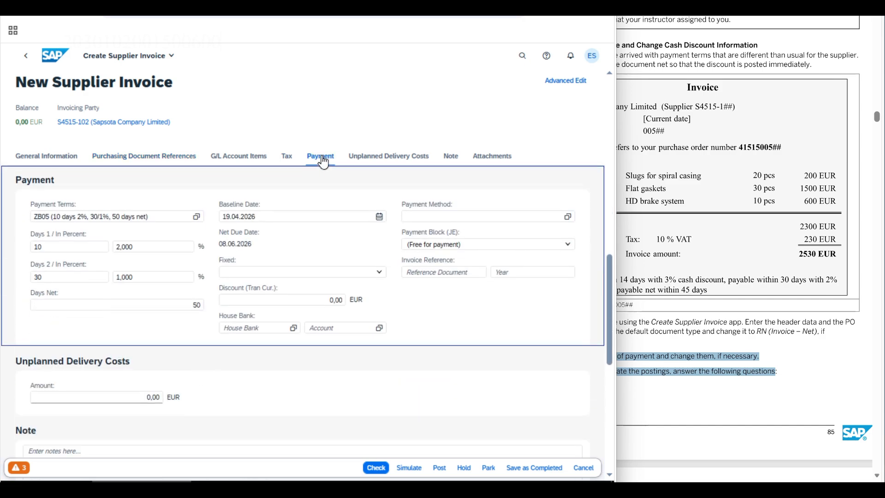
# - Change the invoice's payment terms to ZB01 (14 Days 3%, 30/2%, 45 net)
pyautogui.click(197, 216)
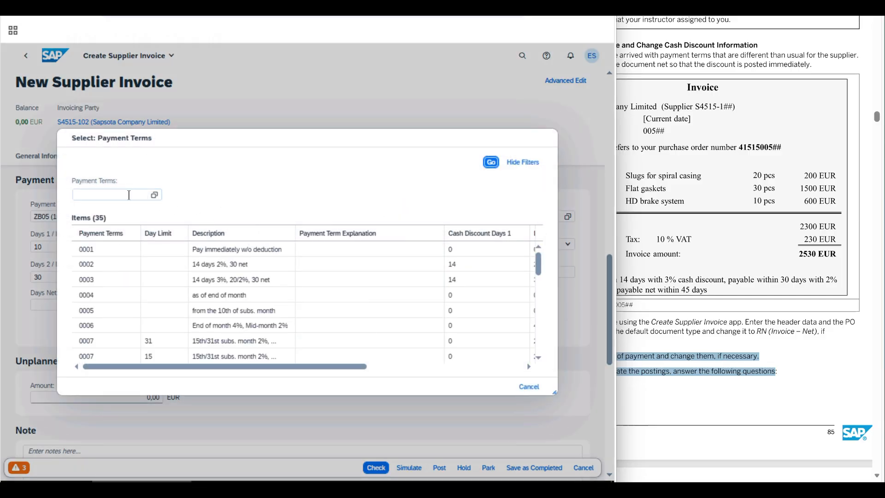
pyautogui.click(127, 194)
pyautogui.scroll(-2, 538, 342)
pyautogui.scroll(-2, 538, 343)
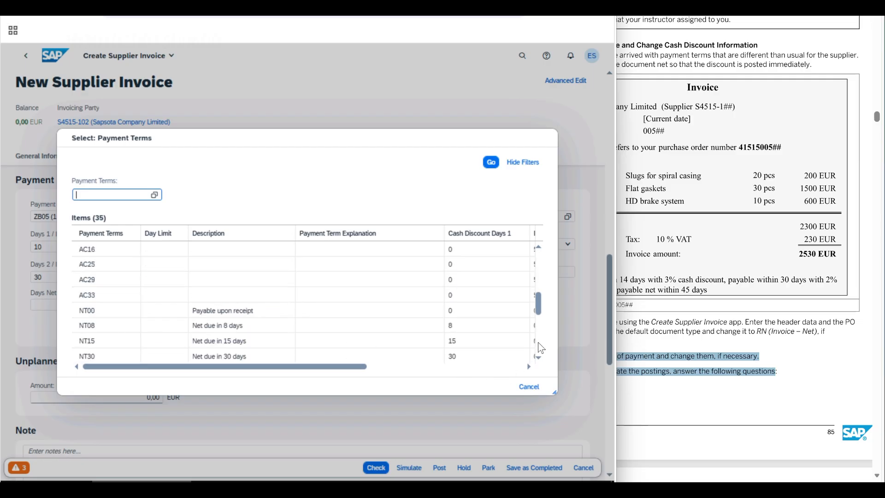
pyautogui.scroll(-2, 538, 343)
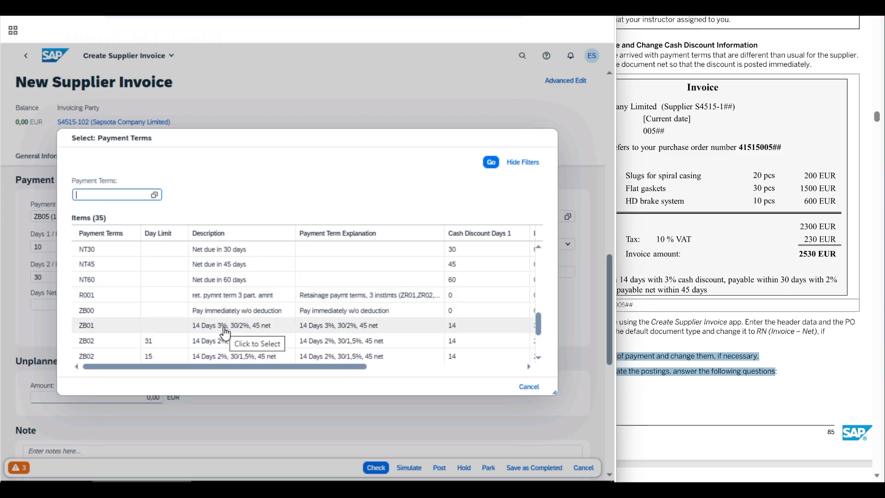
pyautogui.click(224, 328)
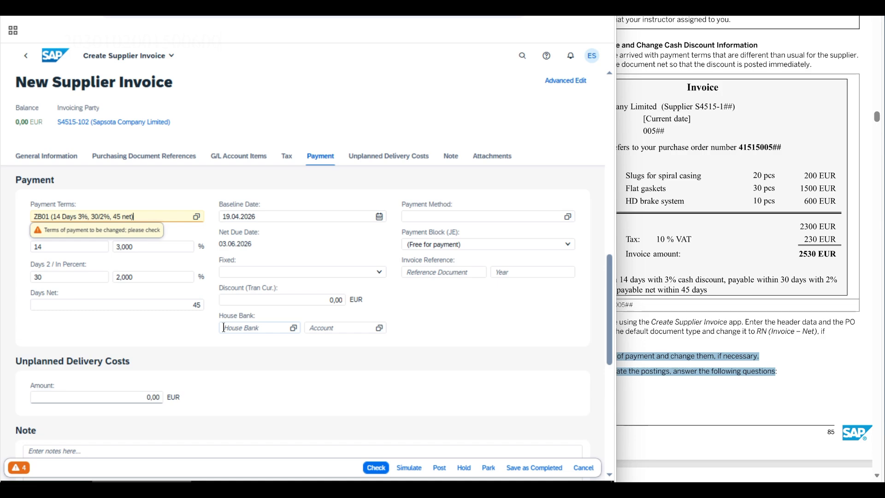
pyautogui.click(445, 381)
# - Read the exercise's questions to answer before simulation, on cash discount posting and material valuation, and show the invoice's purchasing document references
pyautogui.click(680, 333)
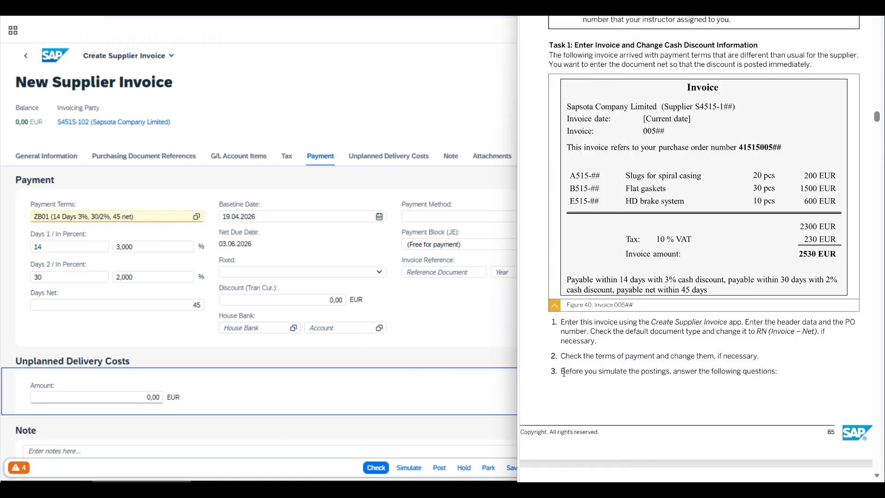
pyautogui.moveTo(564, 371); pyautogui.dragTo(777, 369)
pyautogui.click(566, 397)
pyautogui.scroll(-9, 563, 398)
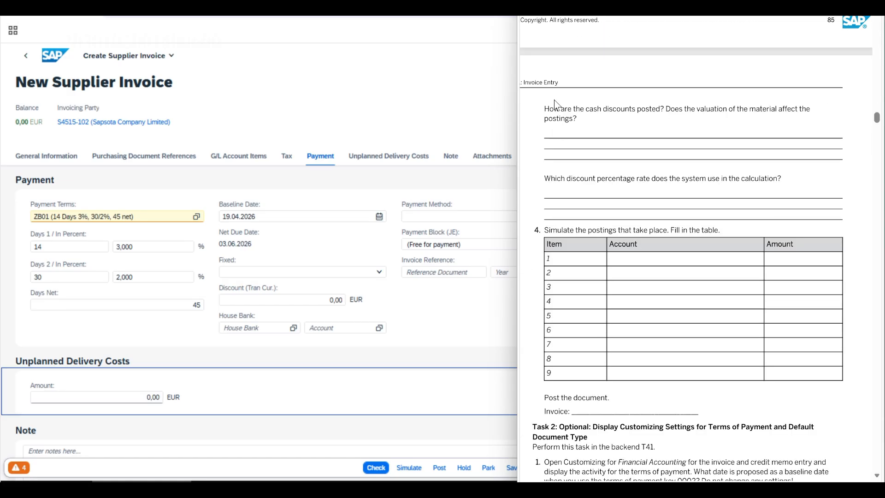
pyautogui.click(158, 155)
pyautogui.click(783, 144)
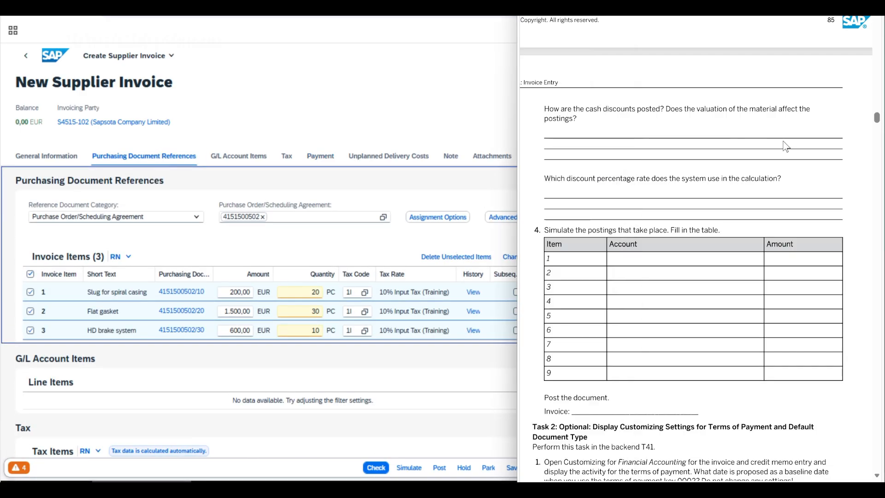
pyautogui.moveTo(544, 110); pyautogui.dragTo(568, 129)
pyautogui.click(558, 137)
pyautogui.moveTo(580, 108); pyautogui.dragTo(662, 113)
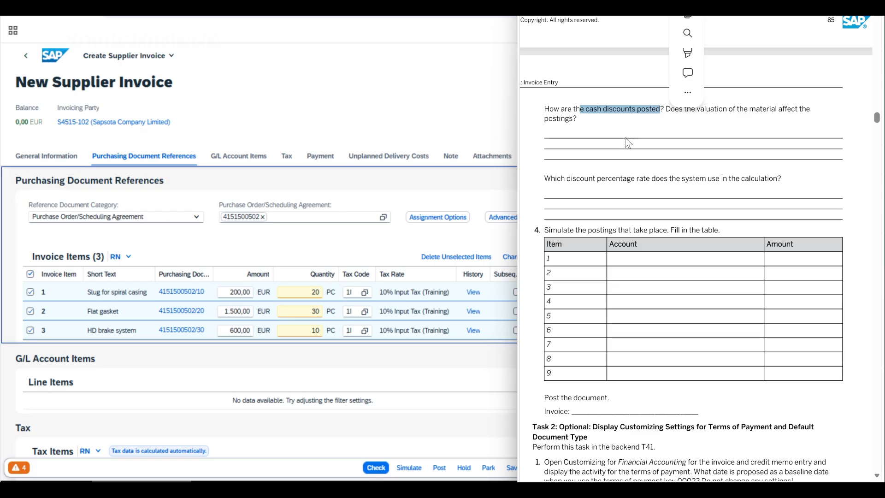
pyautogui.click(568, 136)
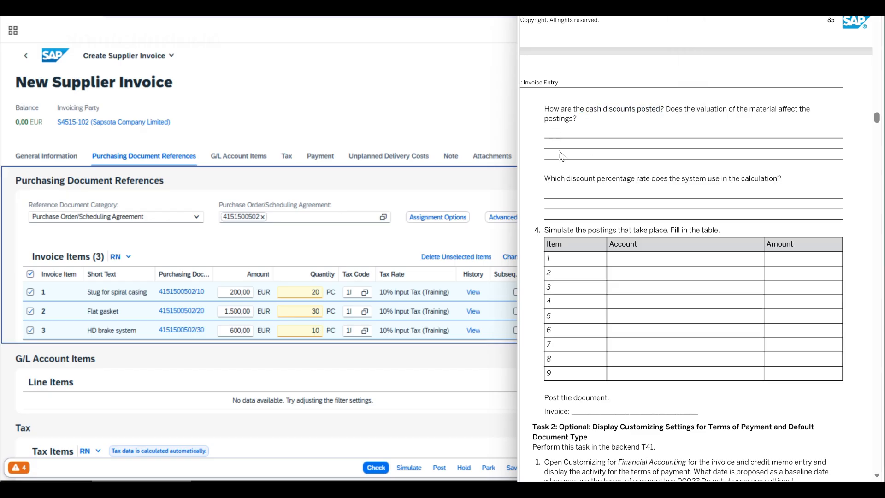
# - Review the course text on account movements with net posting, the question about the discount percentage rate, and the sample invoice's payment terms
pyautogui.scroll(10, 614, 309)
pyautogui.scroll(10, 617, 312)
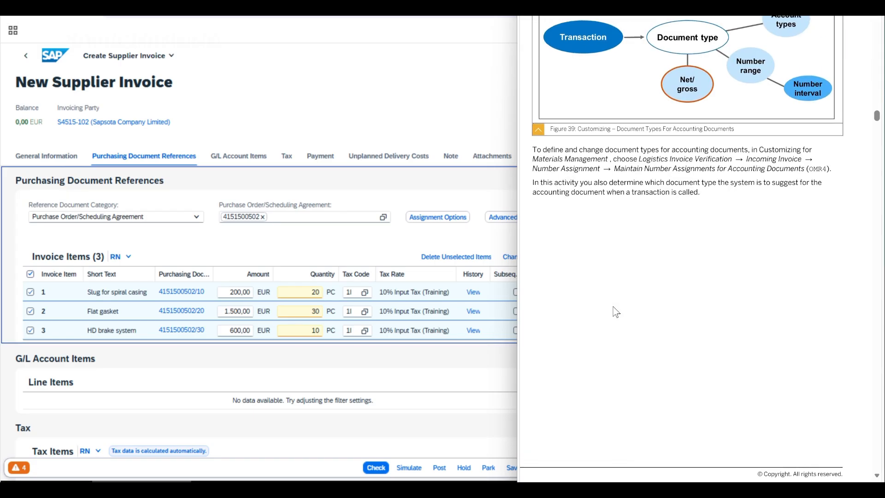
pyautogui.scroll(-10, 616, 312)
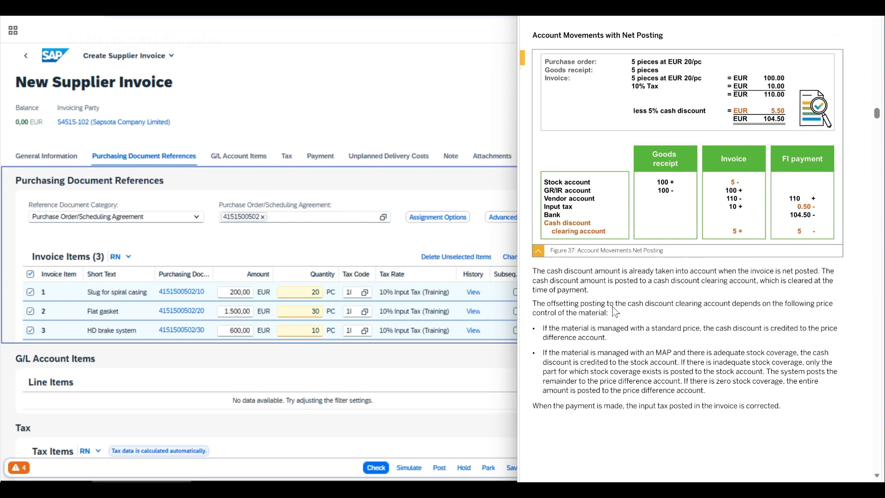
pyautogui.moveTo(543, 268); pyautogui.dragTo(716, 310)
pyautogui.scroll(-15, 674, 323)
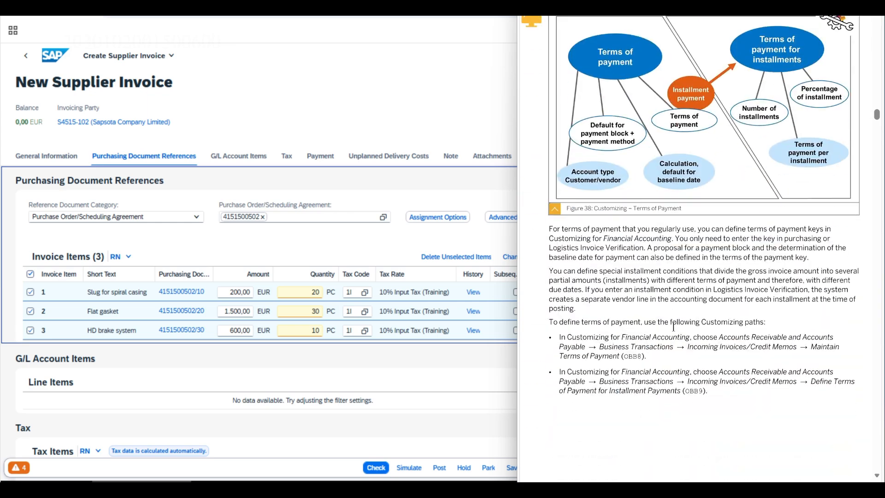
pyautogui.scroll(-15, 673, 326)
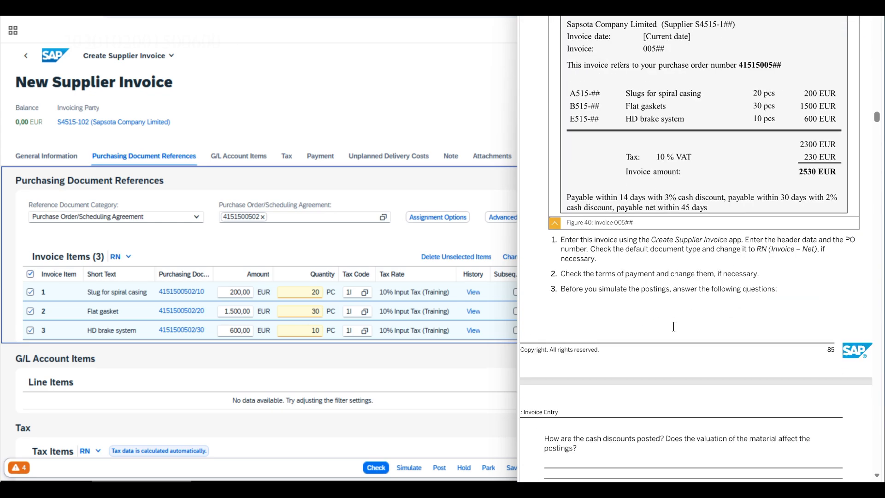
pyautogui.scroll(-7, 674, 326)
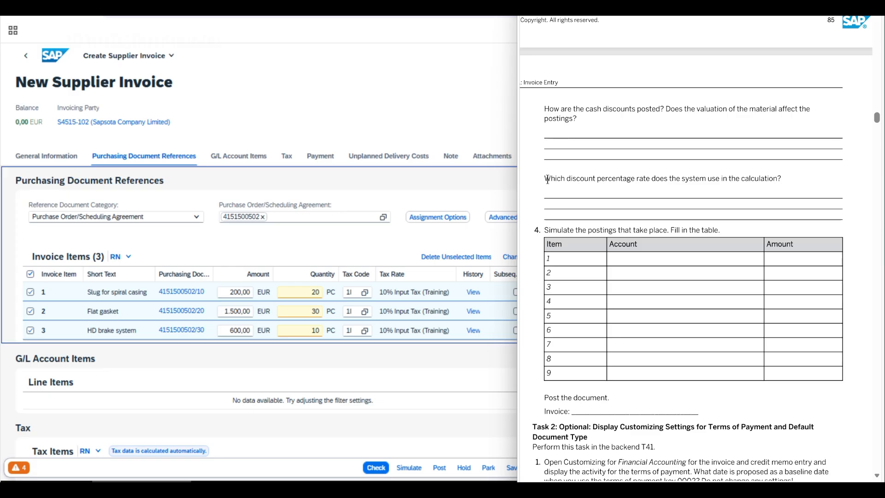
pyautogui.moveTo(547, 179); pyautogui.dragTo(793, 177)
pyautogui.scroll(10, 574, 283)
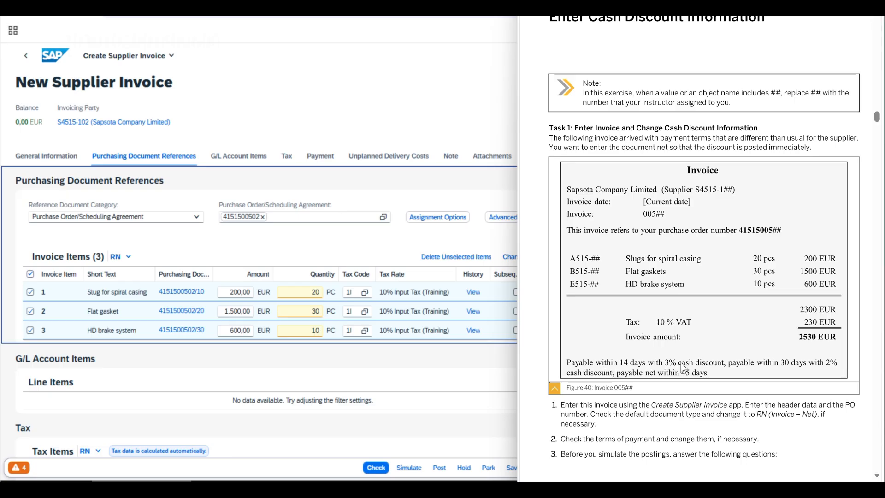
# - Simulate the supplier invoice's postings and show all line items in the simulation details
pyautogui.click(386, 364)
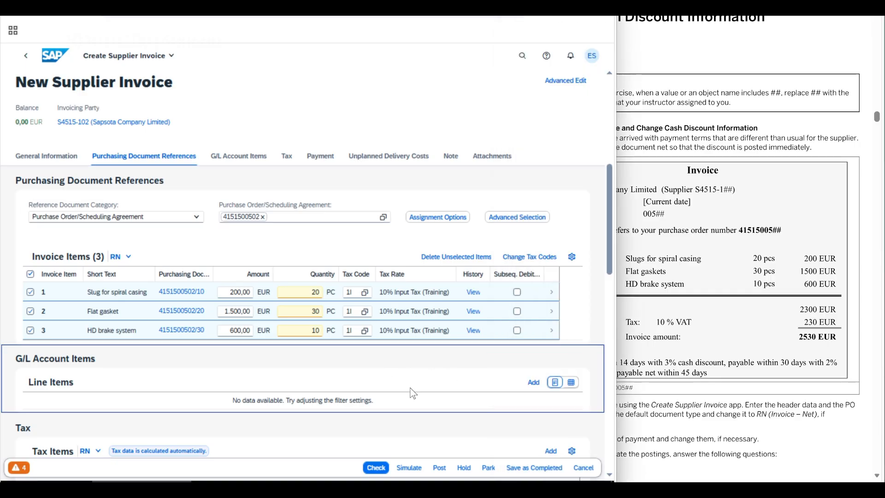
pyautogui.click(407, 469)
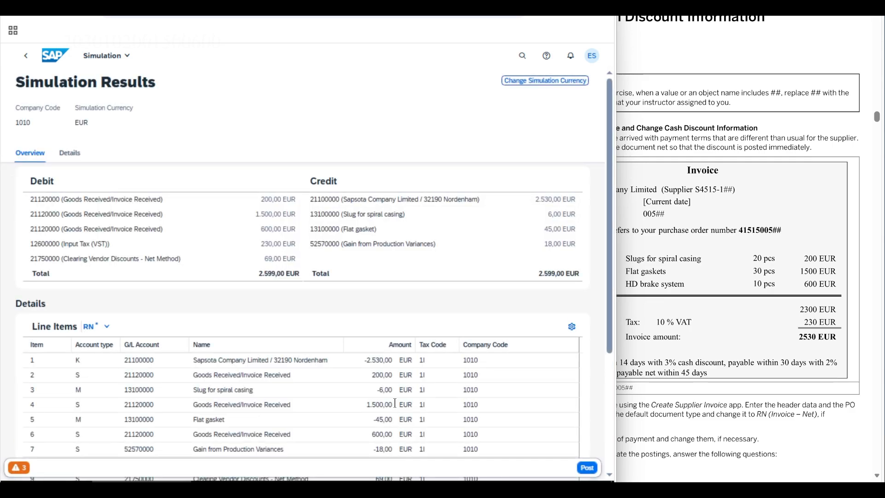
pyautogui.scroll(-5, 486, 284)
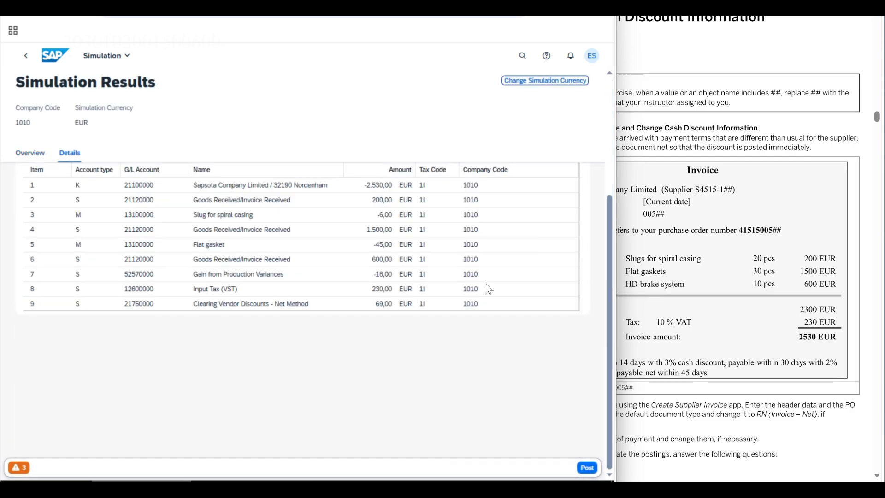
pyautogui.moveTo(610, 247); pyautogui.dragTo(619, 208)
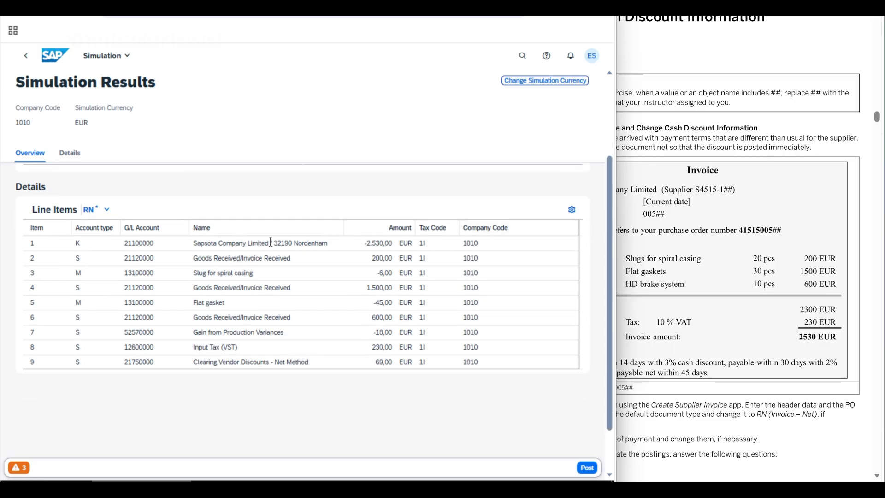
# - Examine the simulated lines for the supplier, goods received/invoice received, input tax and vendor discount clearing
pyautogui.click(313, 243)
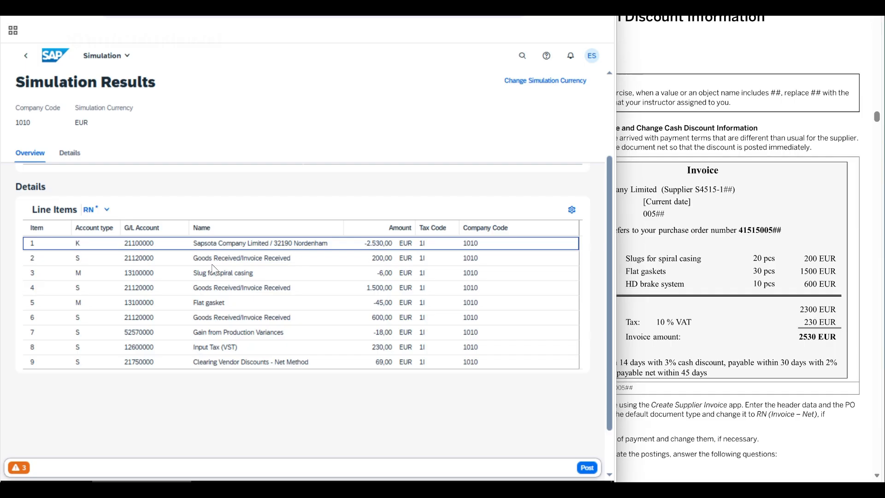
pyautogui.click(304, 262)
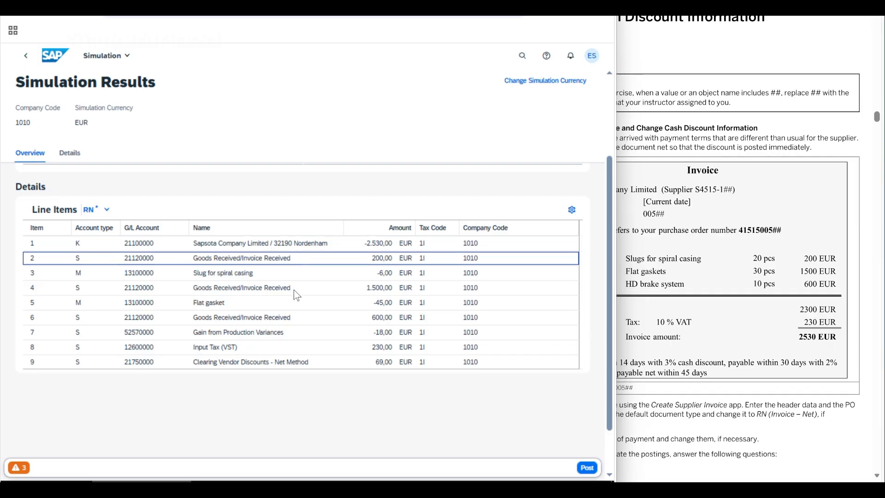
pyautogui.click(294, 290)
pyautogui.click(297, 320)
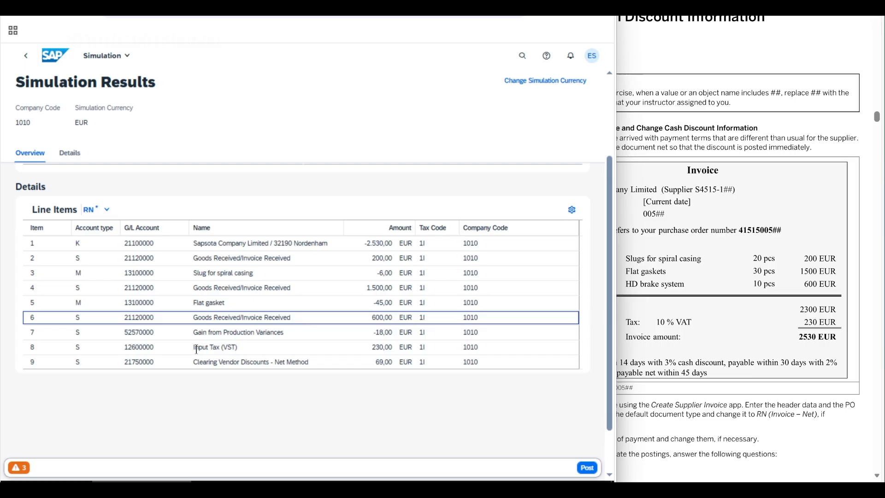
pyautogui.click(276, 349)
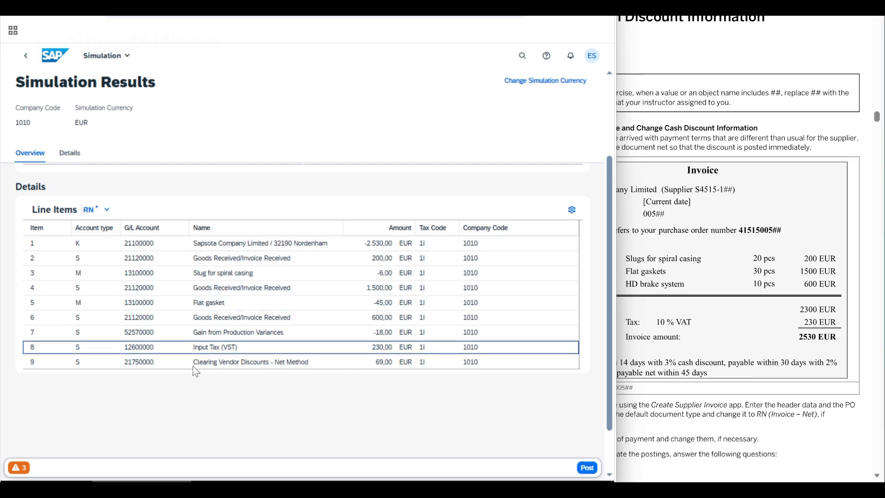
pyautogui.moveTo(193, 362); pyautogui.dragTo(316, 366)
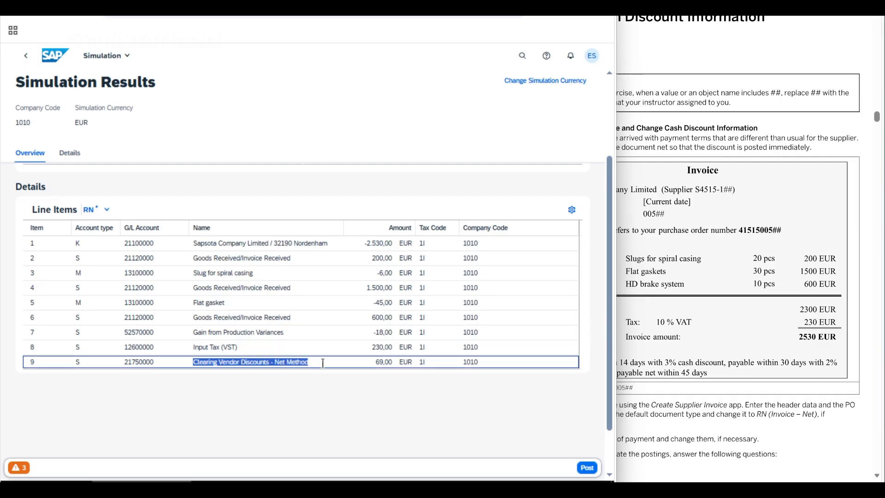
# - Examine how the cash discount is posted to the slug for spiral casing, flat gasket and production variances lines
pyautogui.click(361, 334)
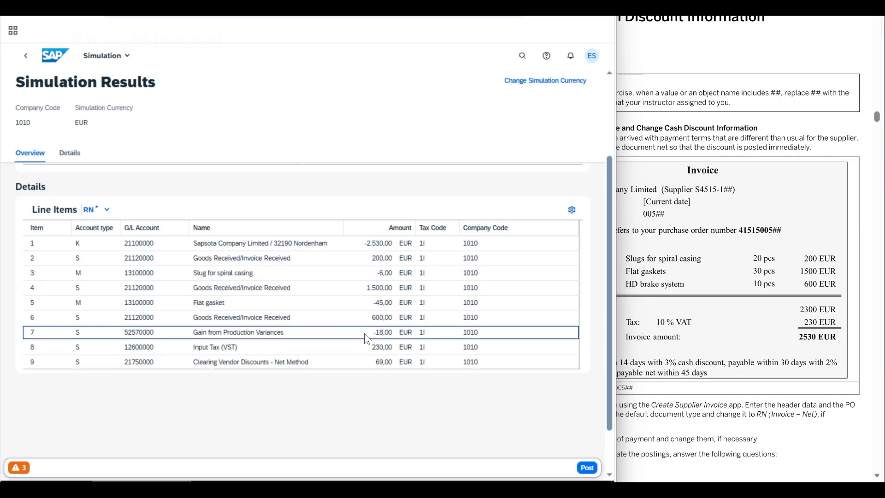
pyautogui.click(365, 303)
pyautogui.click(368, 271)
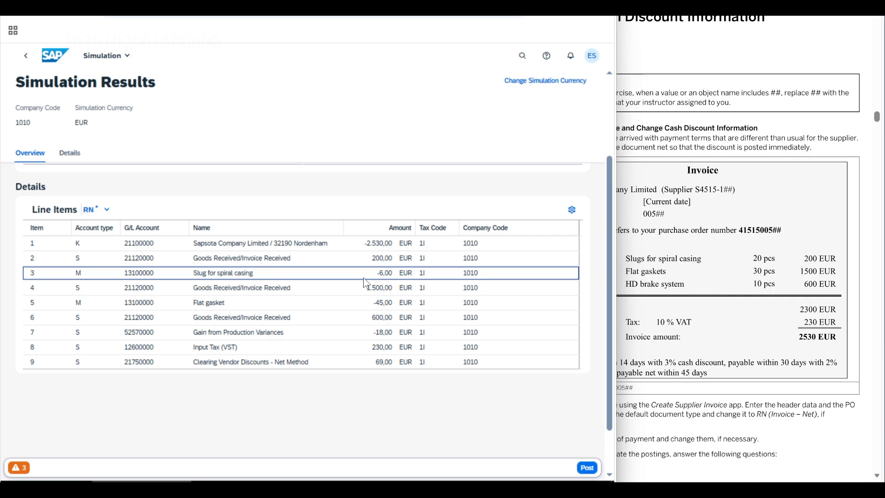
pyautogui.click(357, 308)
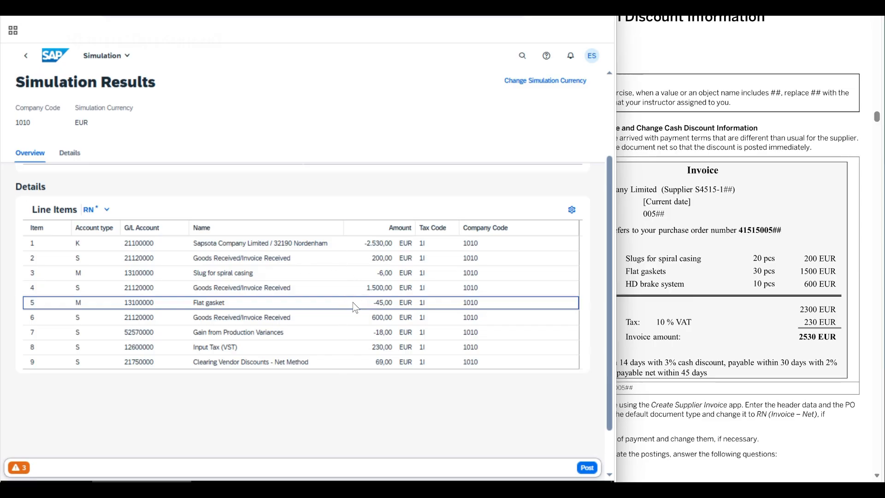
pyautogui.click(352, 336)
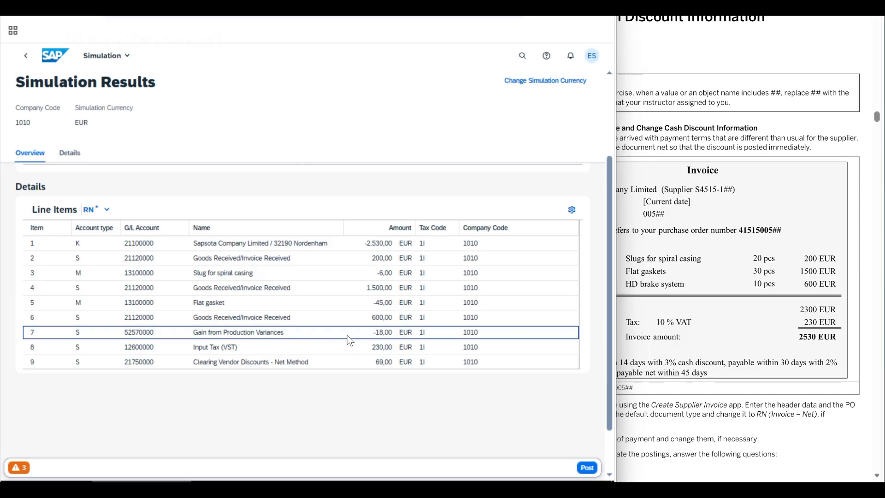
# - Compare the simulated line items with the exercise's solution table, read its explanation of stock and price difference postings, and return to the simulation
pyautogui.click(704, 334)
pyautogui.scroll(-10, 703, 337)
pyautogui.scroll(-15, 704, 340)
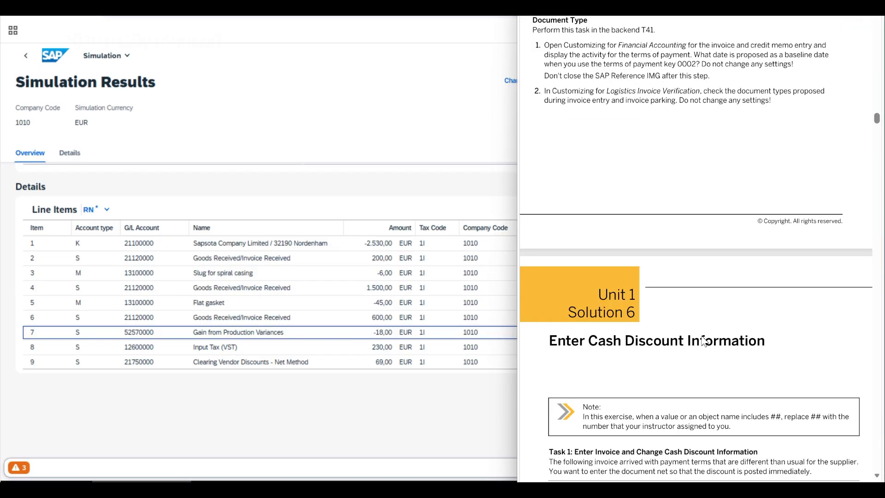
pyautogui.scroll(-15, 703, 341)
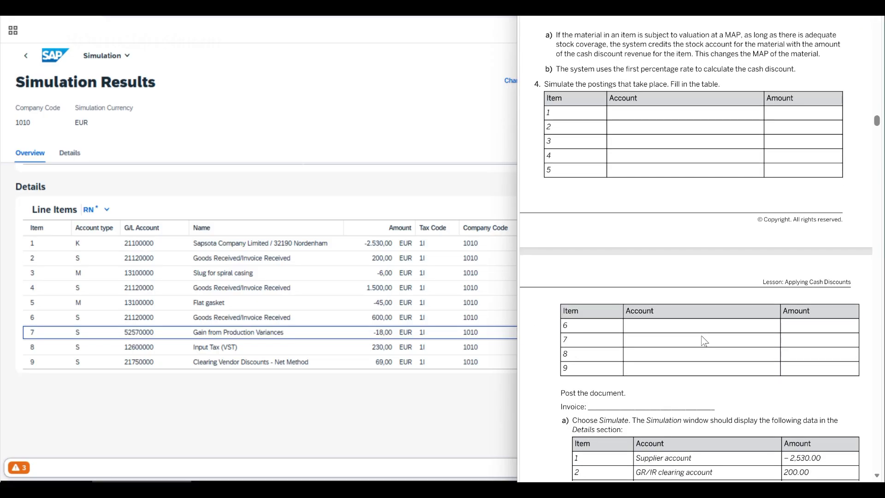
pyautogui.scroll(2, 704, 341)
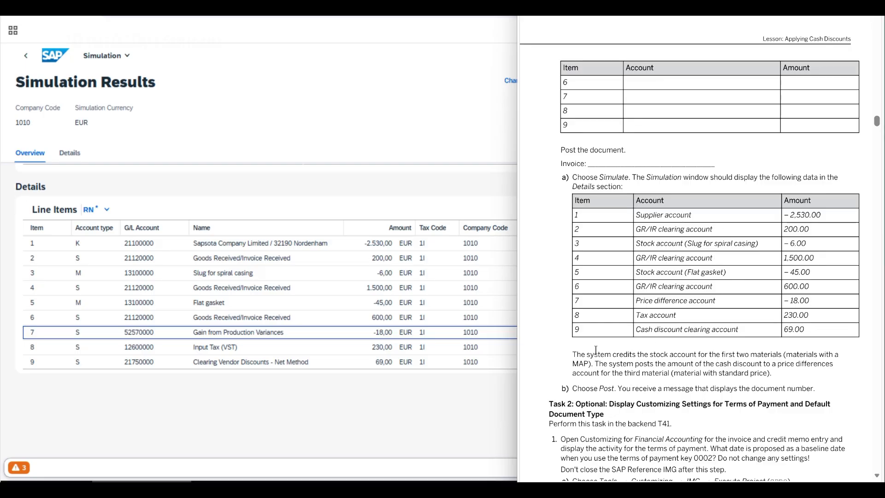
pyautogui.moveTo(574, 355); pyautogui.dragTo(589, 364)
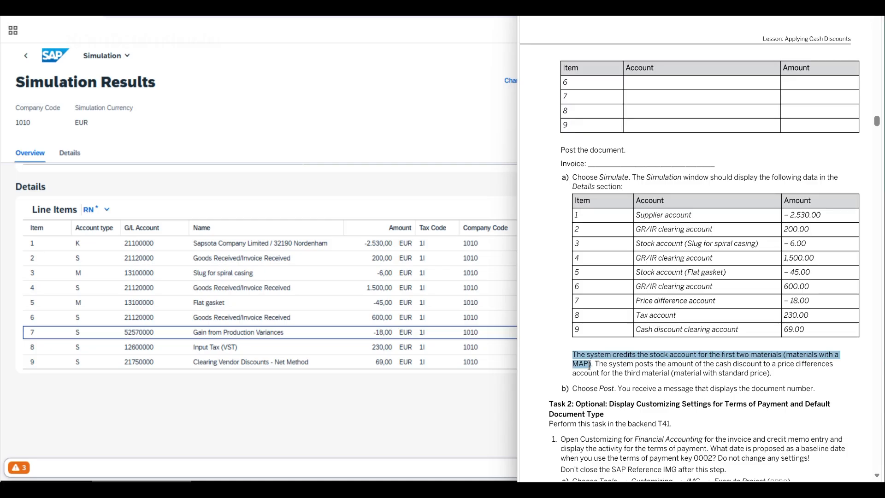
pyautogui.moveTo(589, 365); pyautogui.dragTo(798, 364)
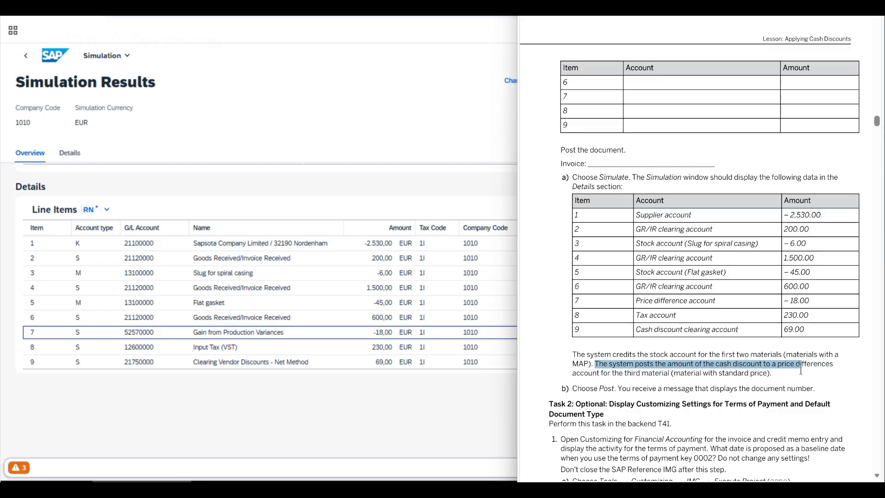
pyautogui.click(635, 376)
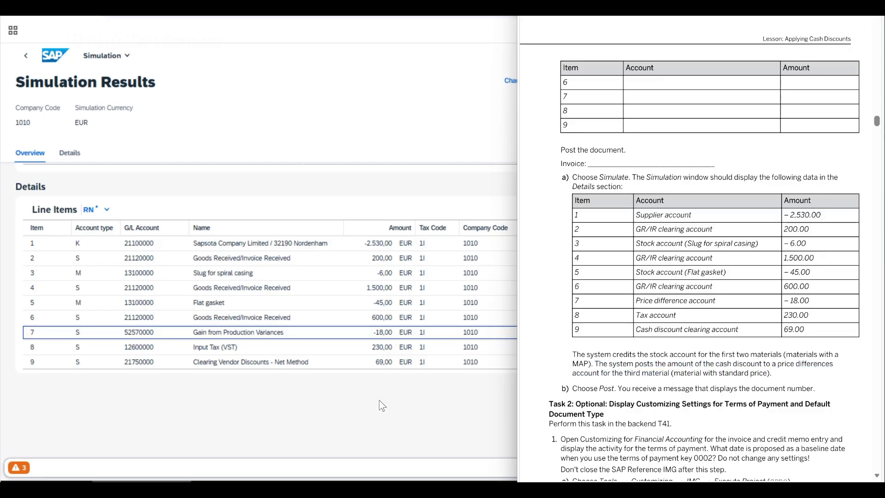
pyautogui.moveTo(573, 389); pyautogui.dragTo(815, 391)
pyautogui.click(411, 411)
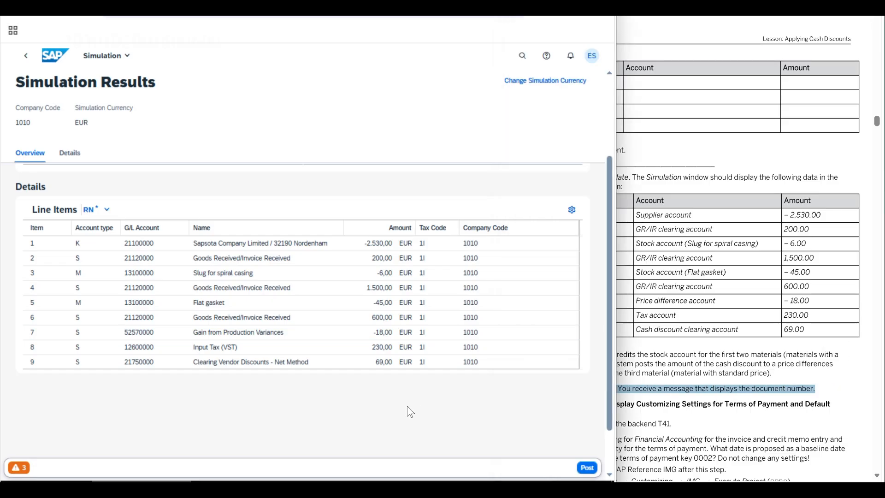
# - Post the simulated supplier invoice, decline creating another one, and return to the My Inbox page of the launchpad
pyautogui.click(587, 468)
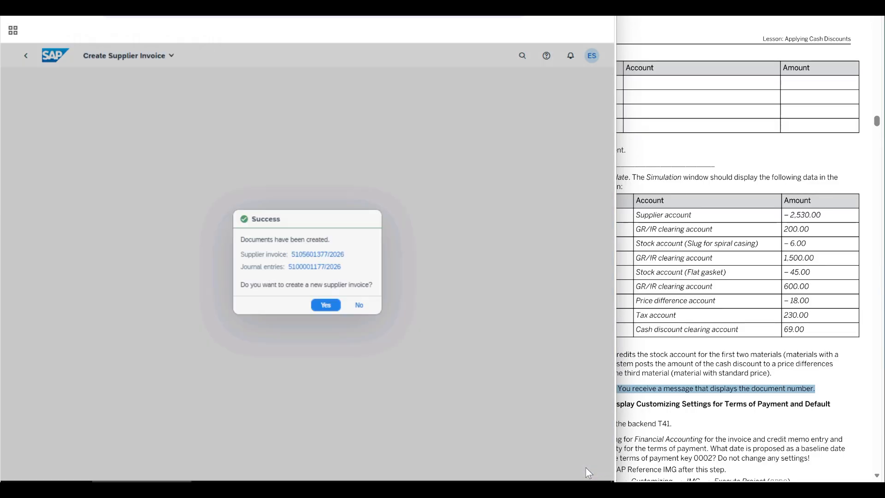
pyautogui.moveTo(291, 254); pyautogui.dragTo(349, 252)
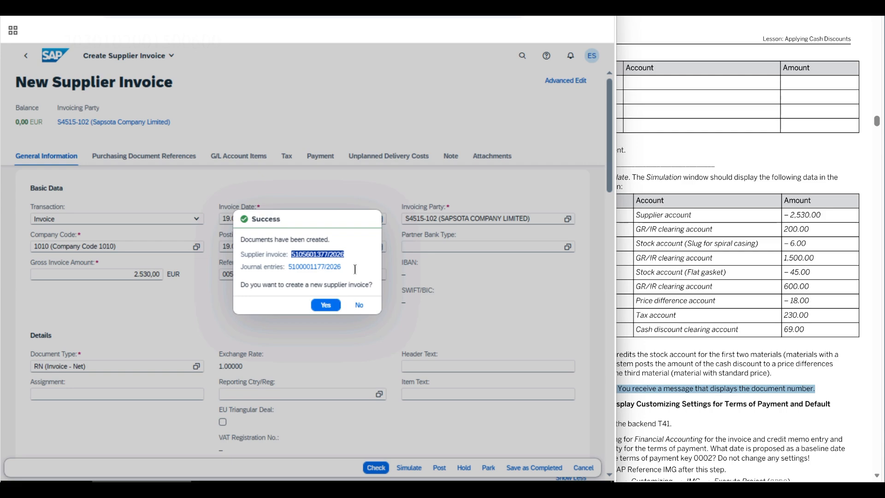
pyautogui.click(366, 257)
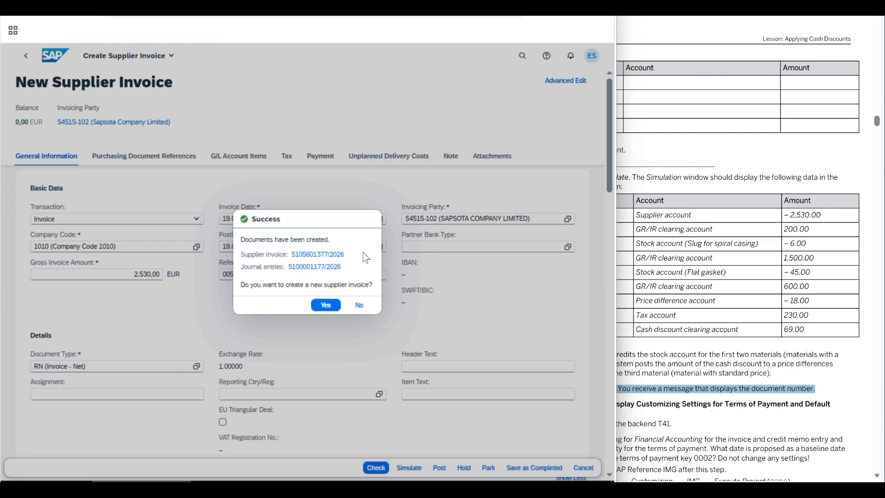
pyautogui.click(359, 306)
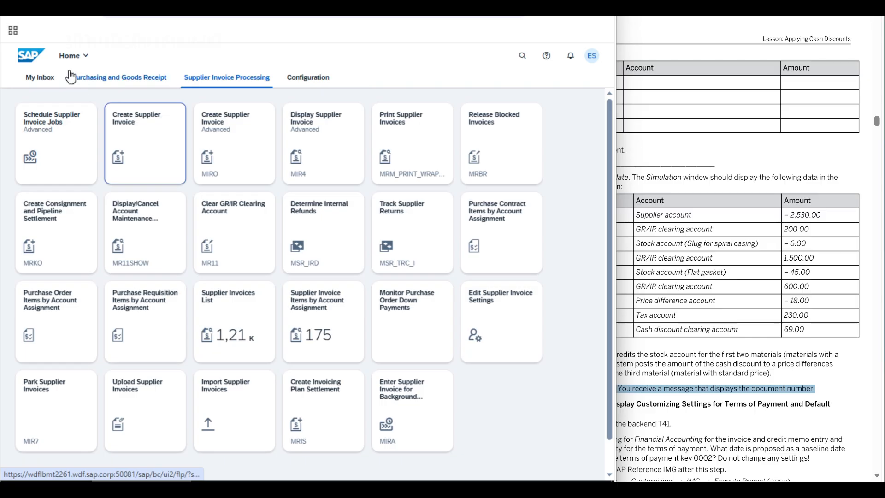
pyautogui.click(28, 78)
# - Look through the exercise document for Task 2 on displaying Customizing settings and read its heading and backend note
pyautogui.click(736, 226)
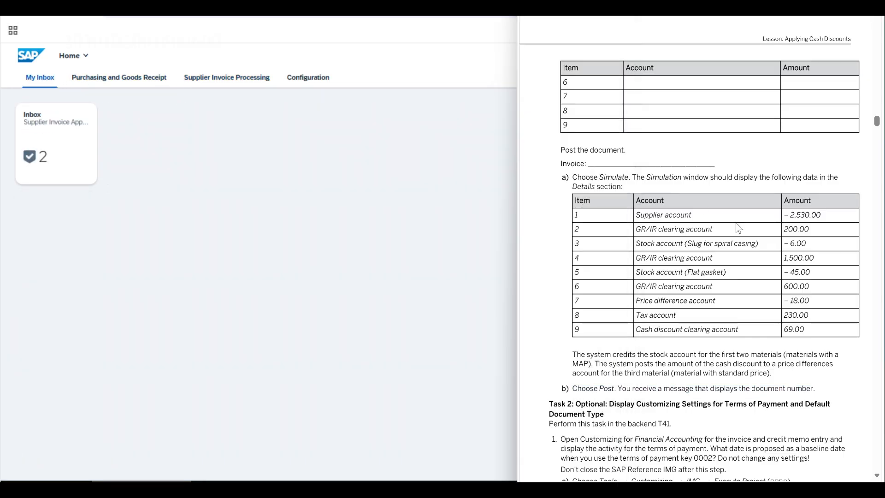
pyautogui.scroll(15, 629, 367)
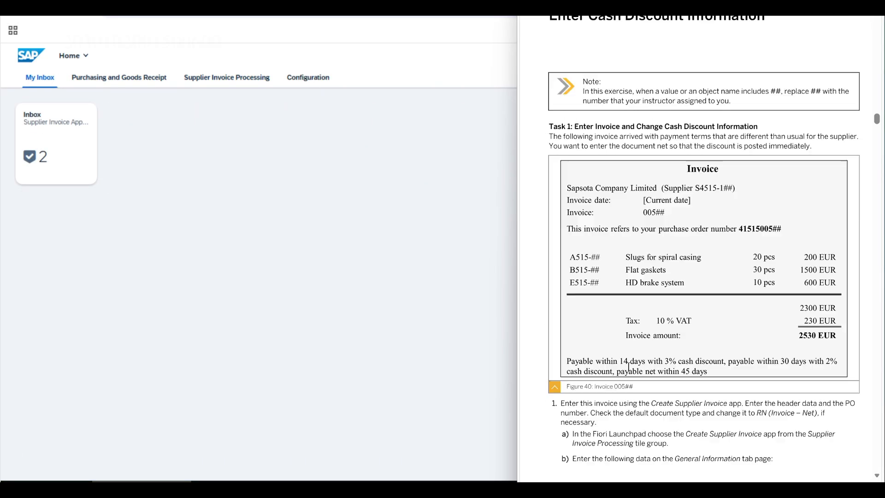
pyautogui.scroll(-8, 629, 366)
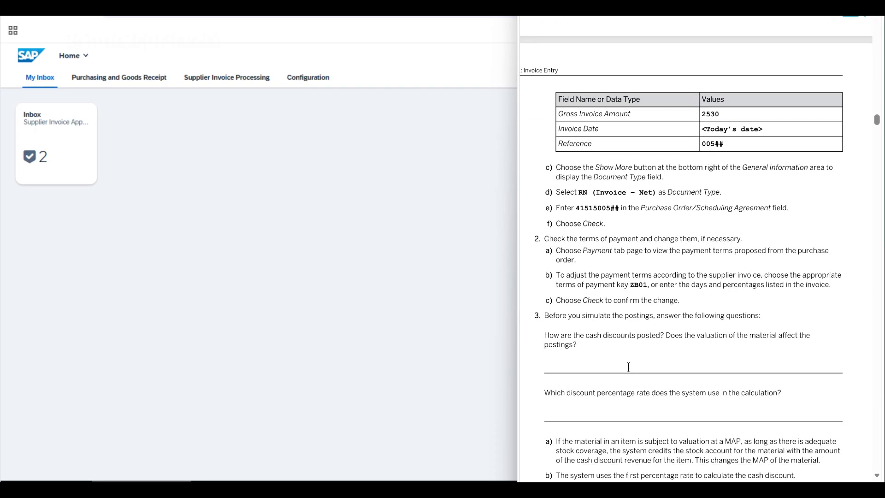
pyautogui.scroll(-4, 629, 367)
pyautogui.scroll(20, 629, 367)
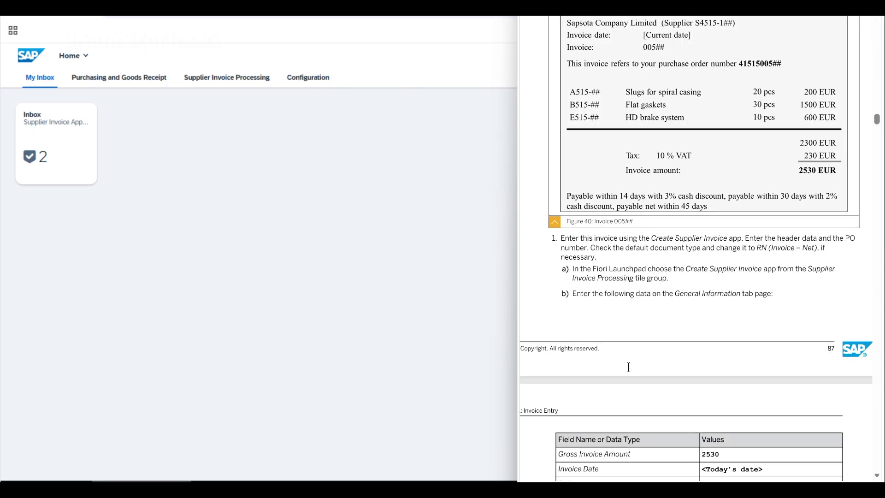
pyautogui.scroll(3, 628, 366)
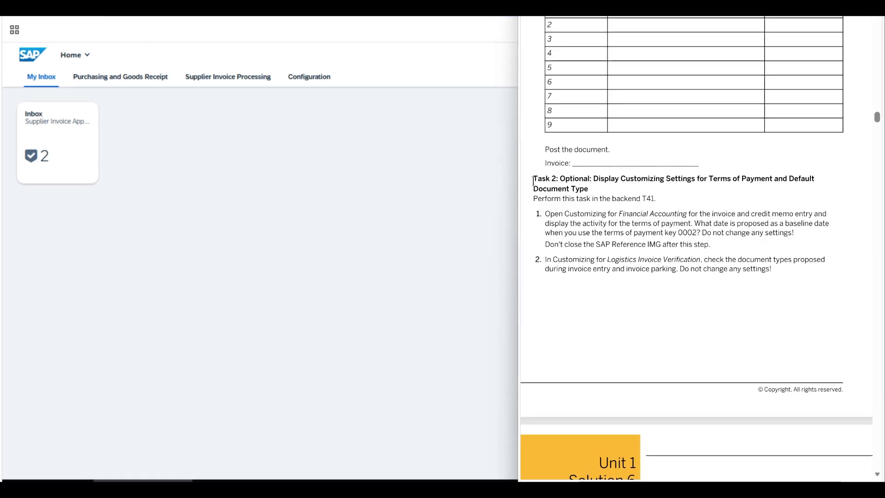
pyautogui.moveTo(533, 180); pyautogui.dragTo(557, 180)
pyautogui.moveTo(620, 180); pyautogui.dragTo(589, 189)
pyautogui.click(589, 190)
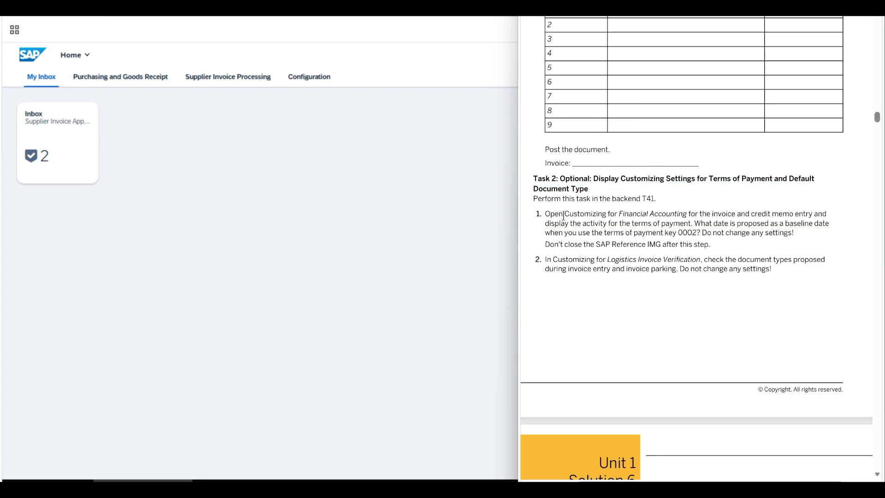
pyautogui.moveTo(538, 199); pyautogui.dragTo(612, 199)
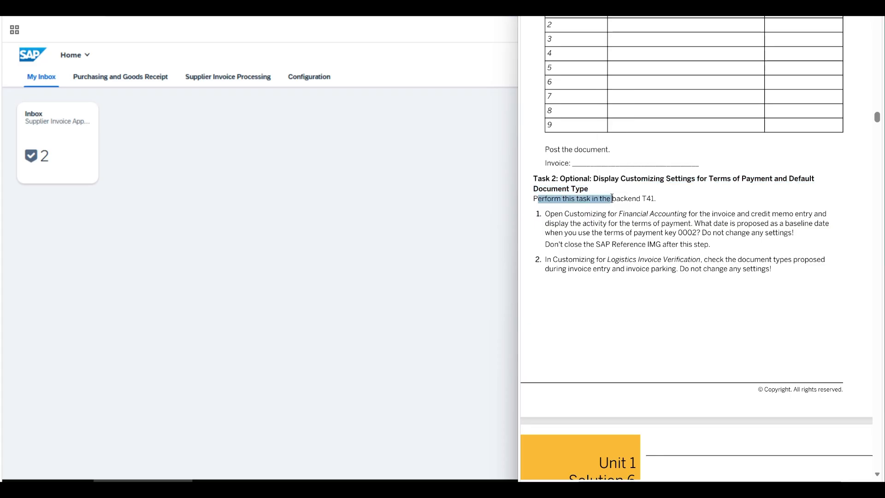
pyautogui.click(612, 198)
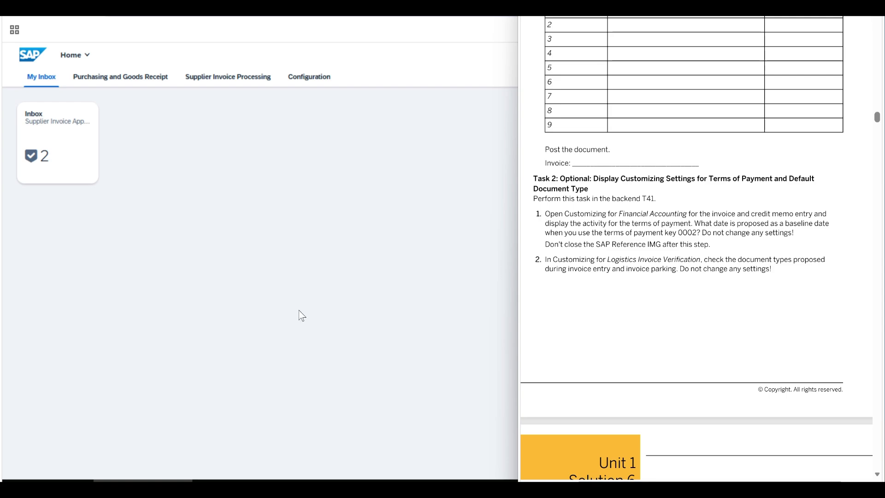
# - Switch to the SAP backend's Customizing project screen and read the exercise's instruction about displaying the terms of payment activity
pyautogui.click(325, 485)
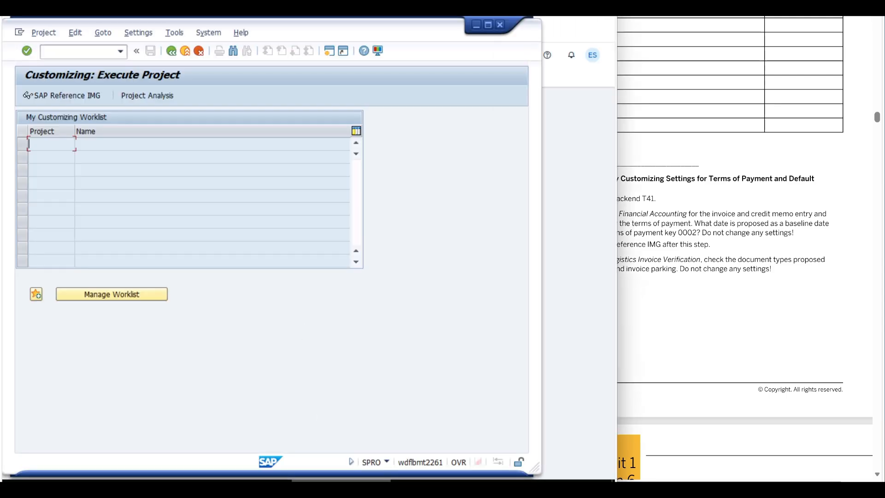
pyautogui.click(627, 264)
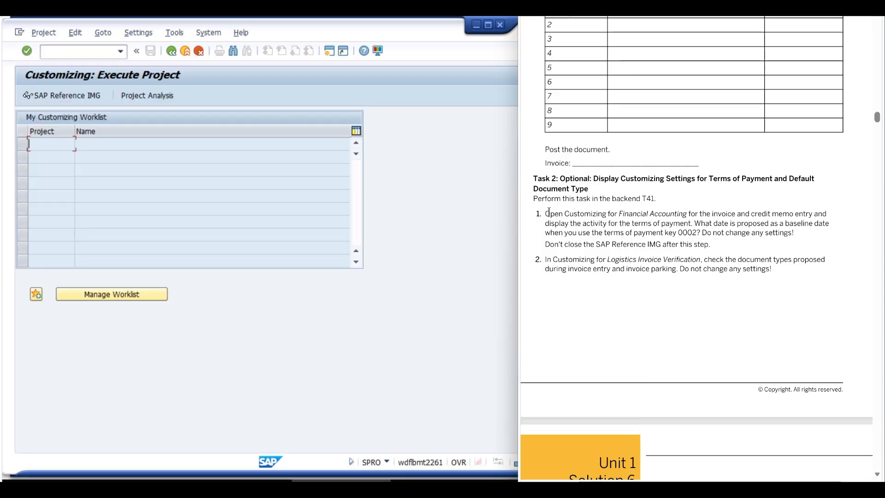
pyautogui.moveTo(546, 214); pyautogui.dragTo(744, 214)
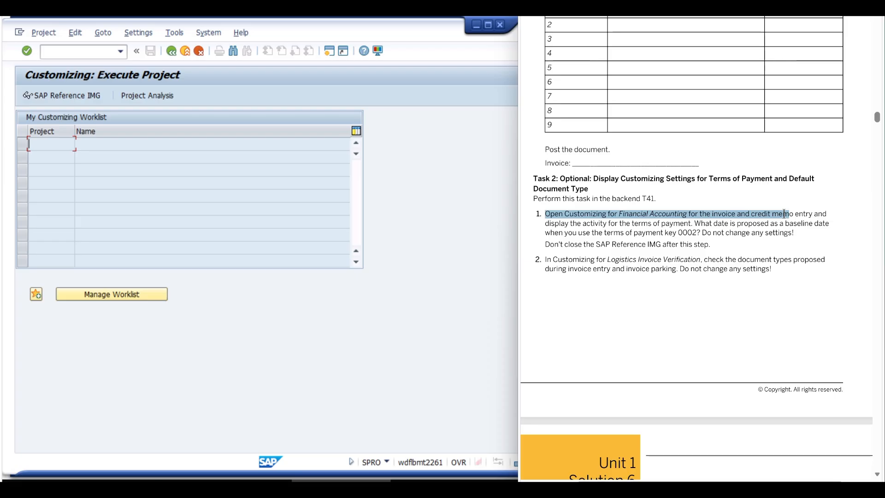
pyautogui.moveTo(784, 213); pyautogui.dragTo(691, 224)
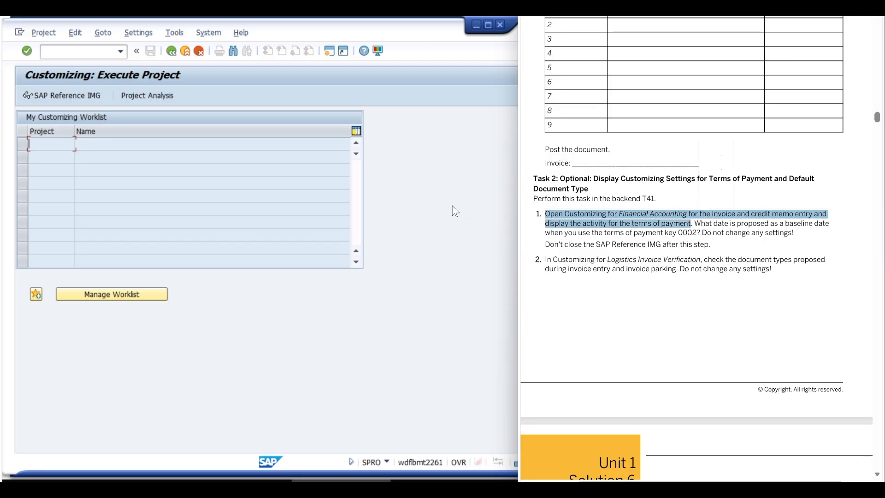
# - Display the SAP Reference IMG and expand Financial Accounting down to Accounts Receivable and Accounts Payable
pyautogui.click(69, 96)
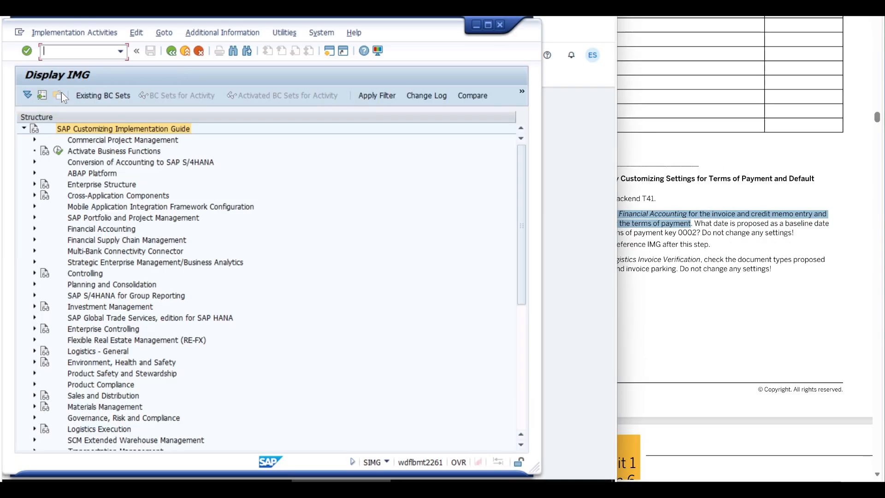
pyautogui.click(77, 229)
pyautogui.click(33, 228)
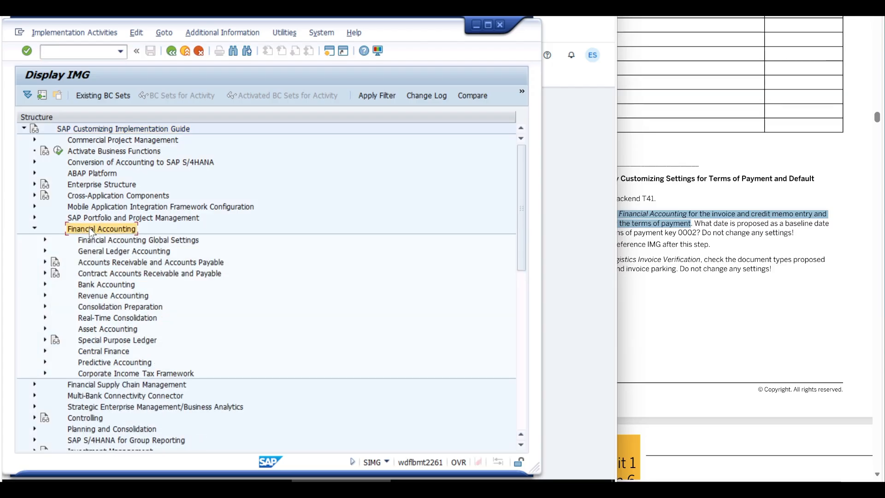
pyautogui.click(94, 262)
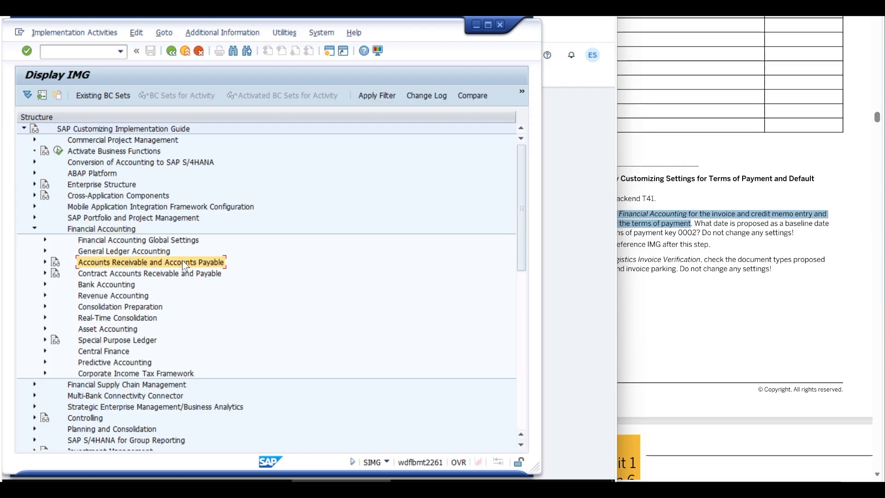
pyautogui.doubleClick(77, 264)
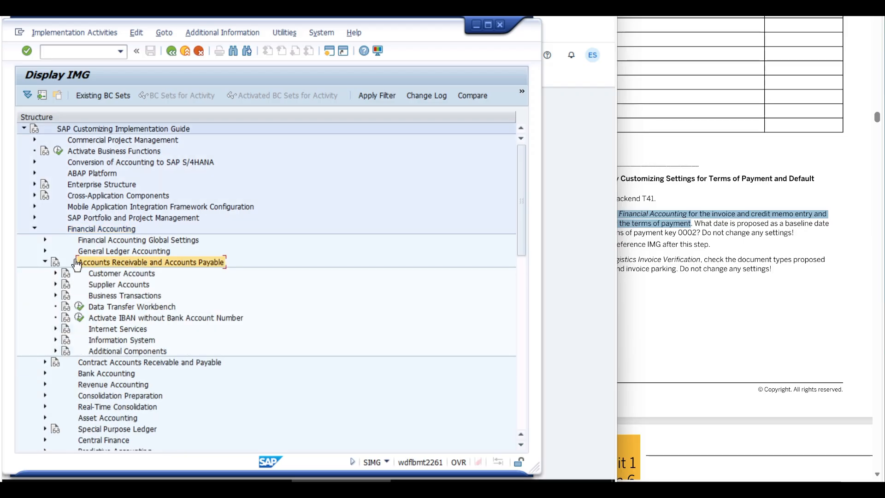
# - Expand Business Transactions and Incoming Invoices/Credit Memos, and execute the Maintain Terms of Payment activity
pyautogui.click(99, 295)
pyautogui.click(55, 296)
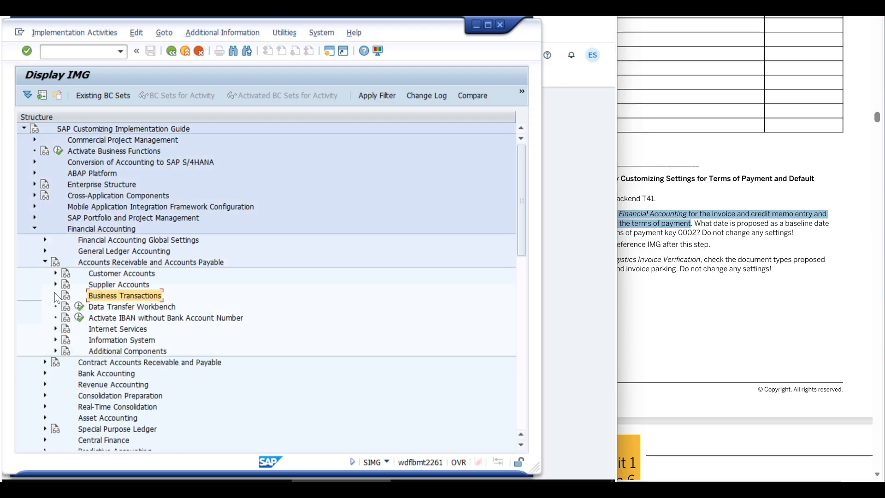
pyautogui.click(109, 239)
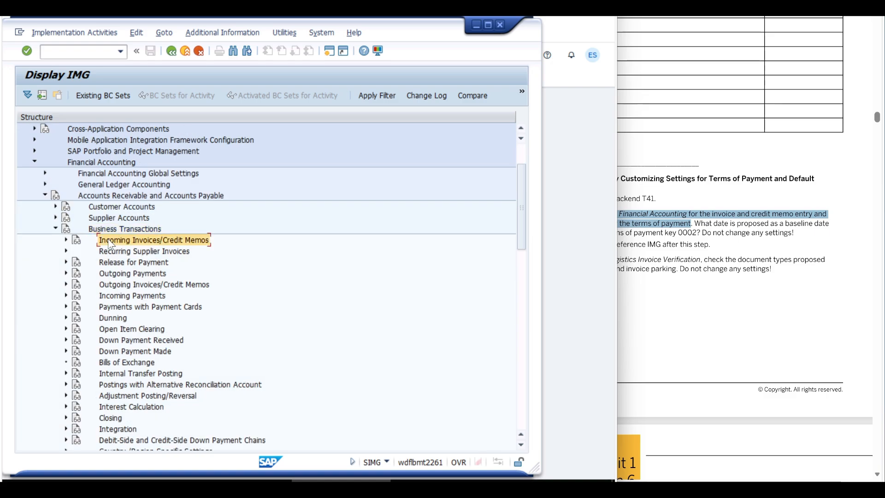
pyautogui.click(65, 239)
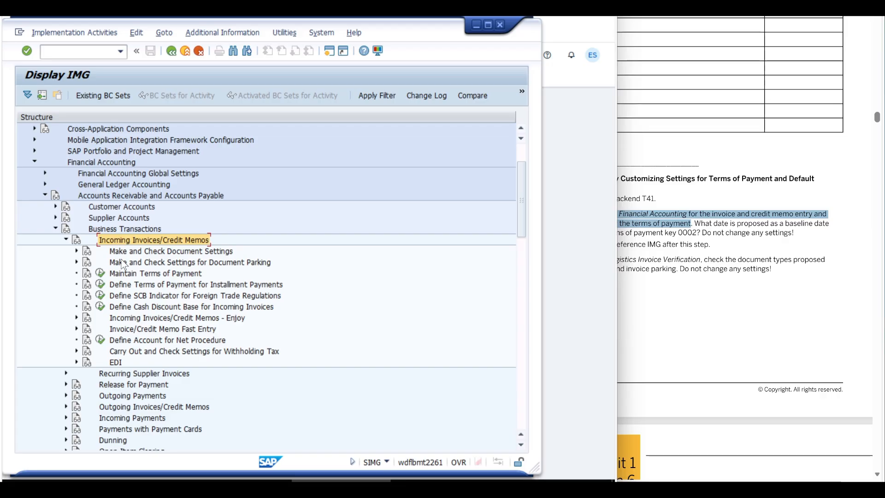
pyautogui.click(118, 273)
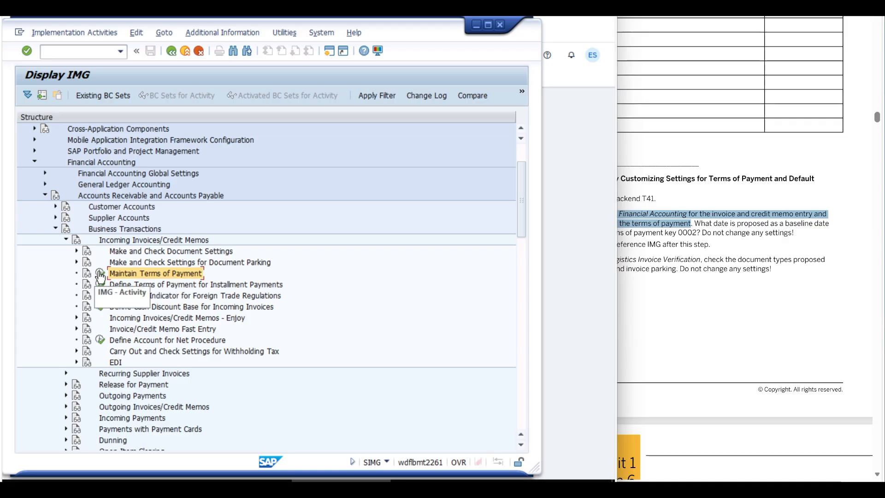
pyautogui.click(100, 275)
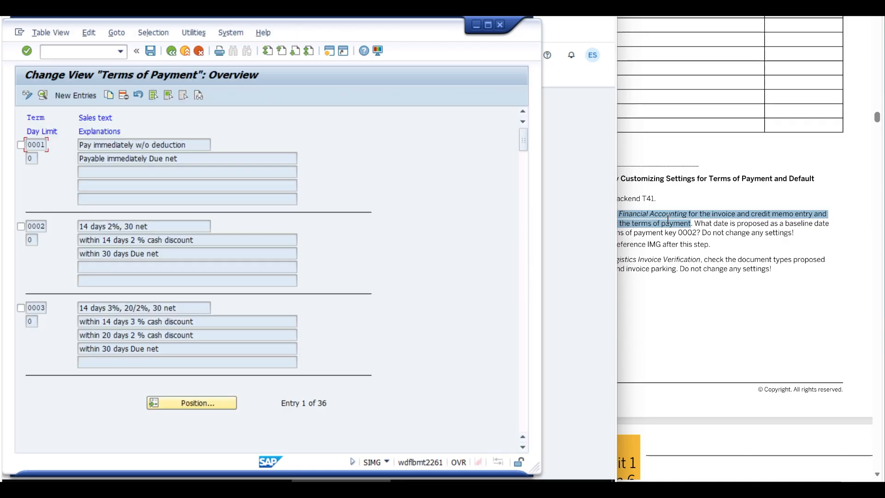
# - Read the baseline date question, check the default baseline date in the details of terms of payment 0002, and return to the Customizing project screen
pyautogui.click(668, 220)
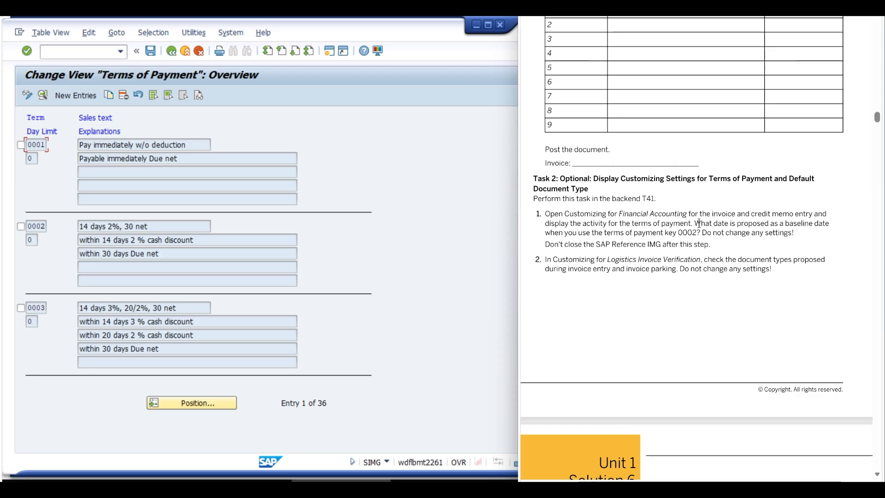
pyautogui.moveTo(699, 223)
pyautogui.mouseDown()
pyautogui.moveTo(825, 223)
pyautogui.moveTo(569, 235)
pyautogui.moveTo(699, 233)
pyautogui.mouseUp()
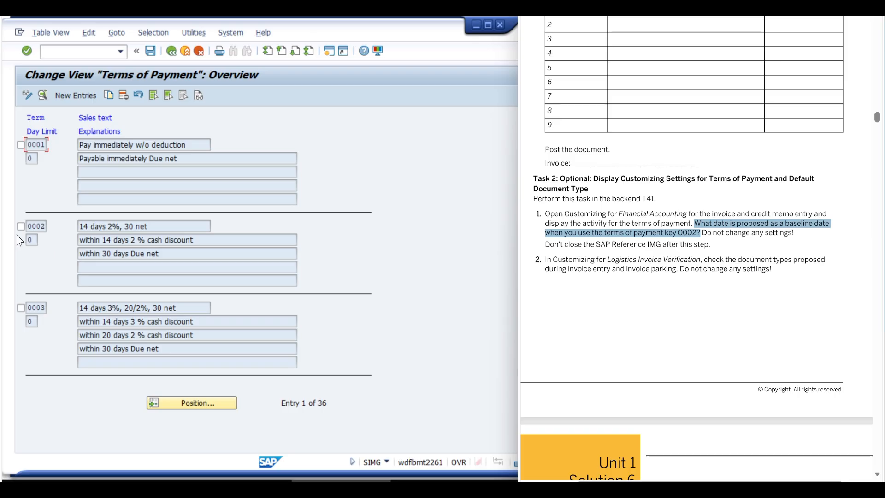
pyautogui.click(229, 238)
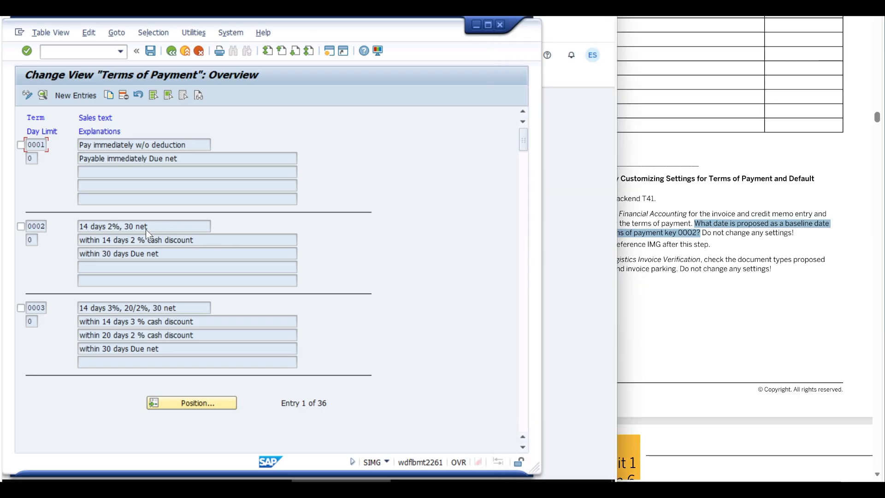
pyautogui.doubleClick(209, 231)
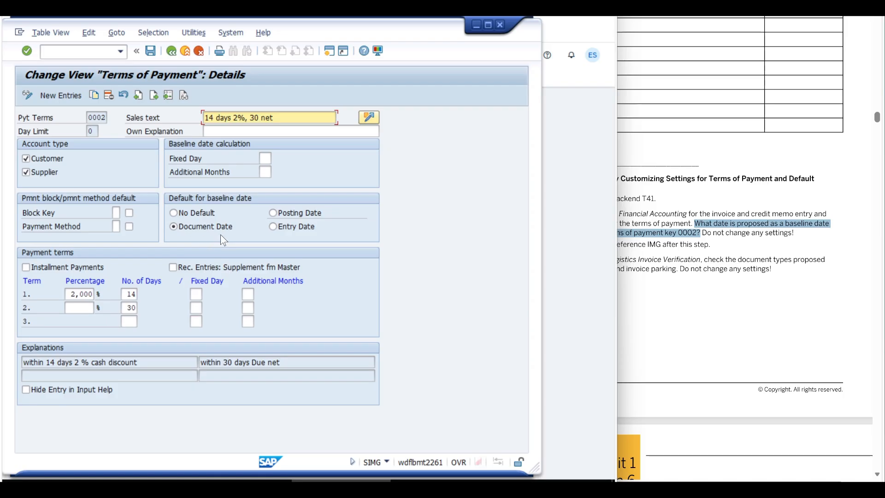
pyautogui.click(176, 54)
pyautogui.click(172, 54)
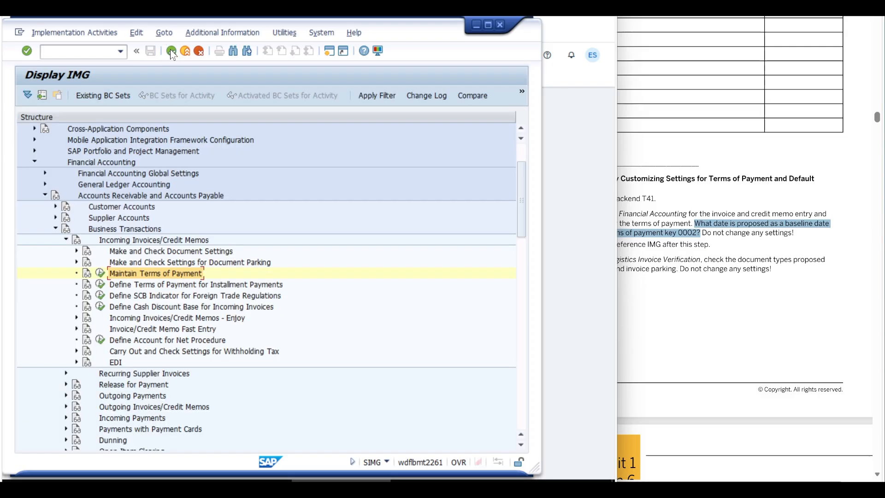
pyautogui.click(171, 54)
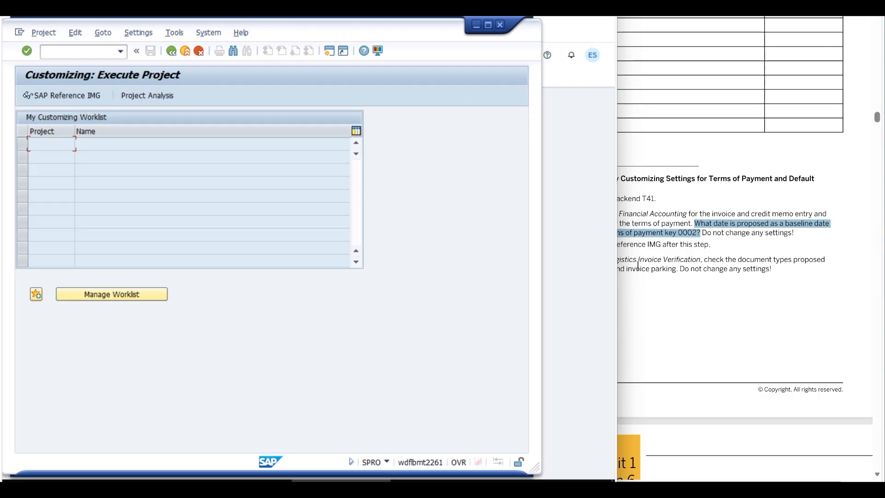
# - Read the exercise's note on the SAP Reference IMG and its instruction to check the document types in Logistics Invoice Verification
pyautogui.click(692, 245)
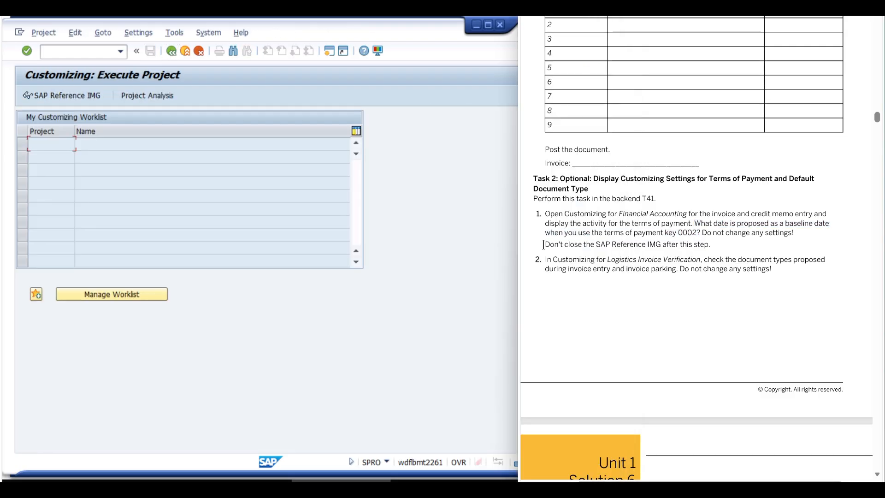
pyautogui.moveTo(543, 244); pyautogui.dragTo(694, 244)
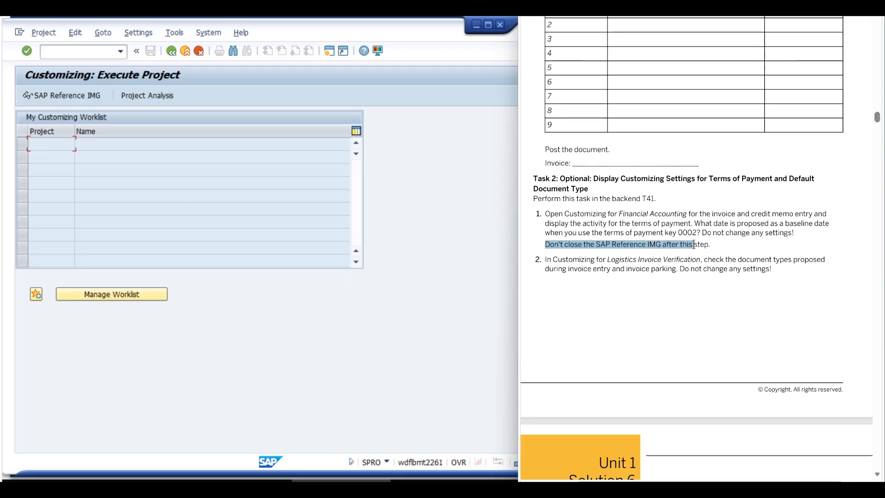
pyautogui.click(564, 271)
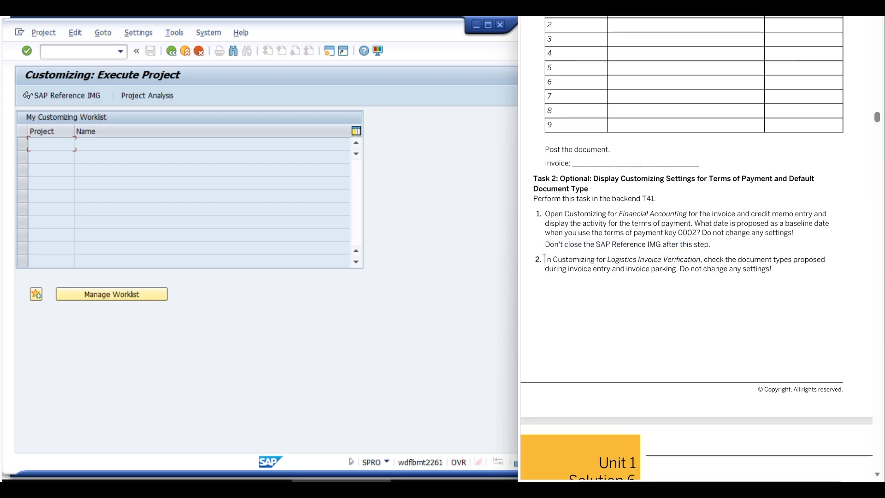
pyautogui.moveTo(545, 258); pyautogui.dragTo(818, 262)
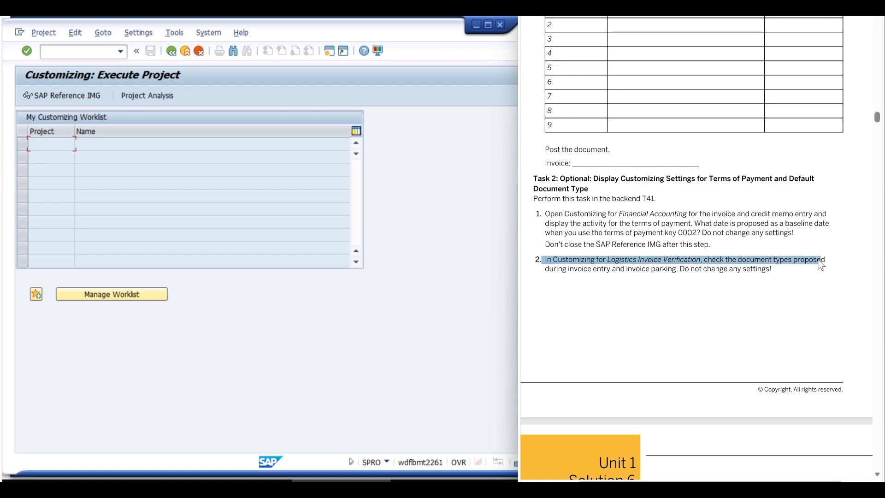
# - Display the SAP Reference IMG and expand Materials Management down to Logistics Invoice Verification
pyautogui.moveTo(549, 269); pyautogui.dragTo(677, 270)
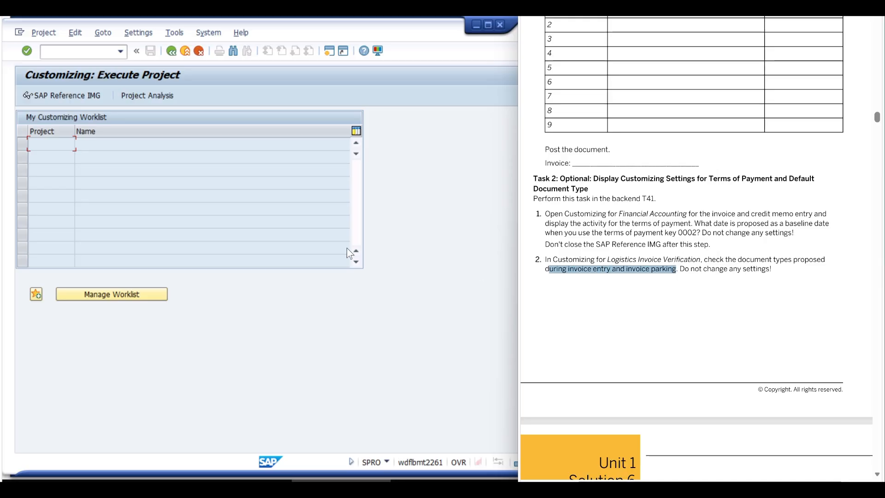
pyautogui.click(49, 95)
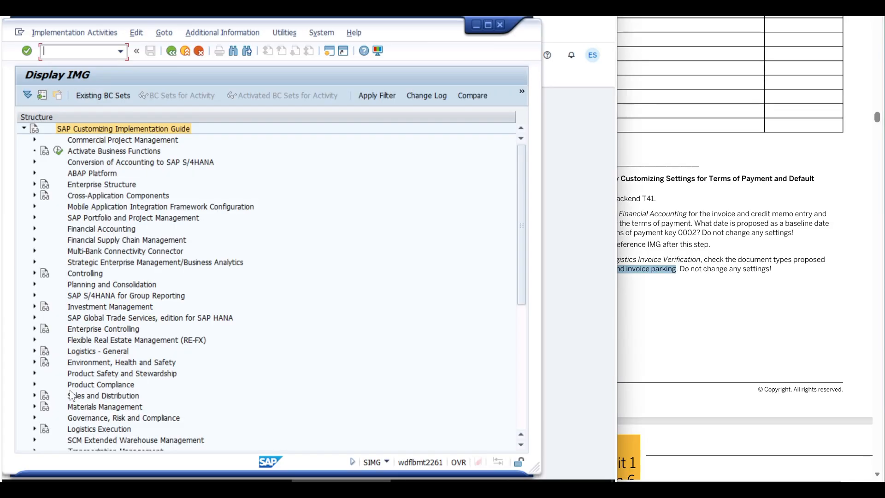
pyautogui.click(68, 406)
pyautogui.click(34, 406)
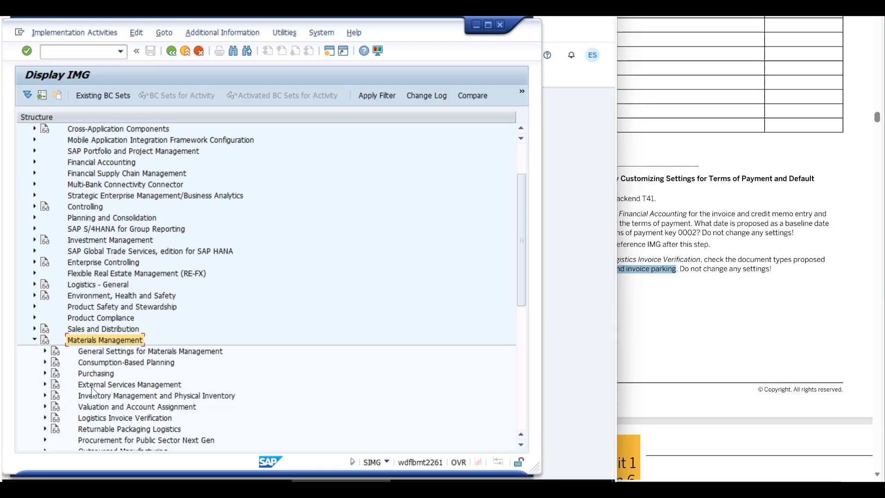
pyautogui.click(95, 418)
pyautogui.click(45, 418)
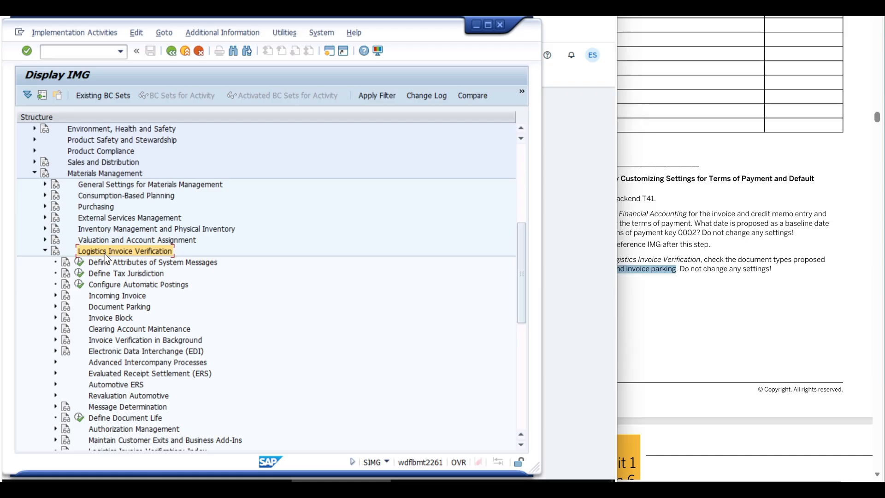
# - Expand Incoming Invoice and Number Assignment, and execute the Maintain Number Assignments for Accounting Documents activity
pyautogui.click(98, 295)
pyautogui.click(55, 295)
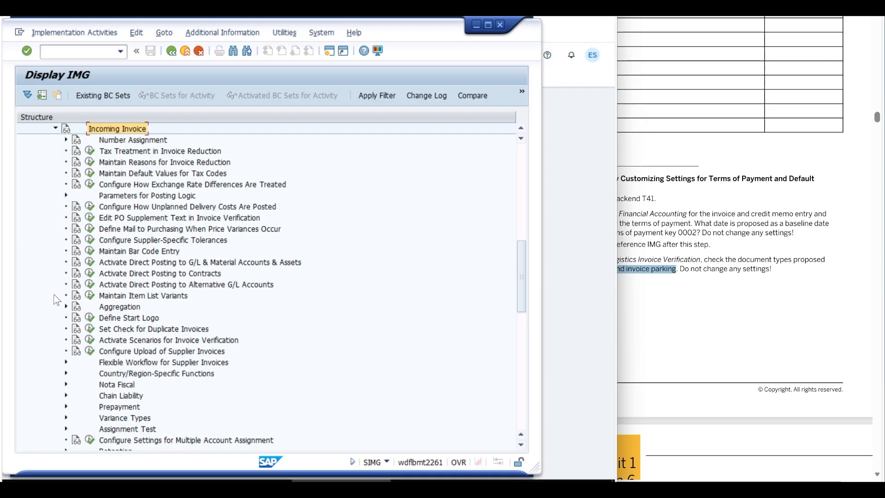
pyautogui.click(116, 140)
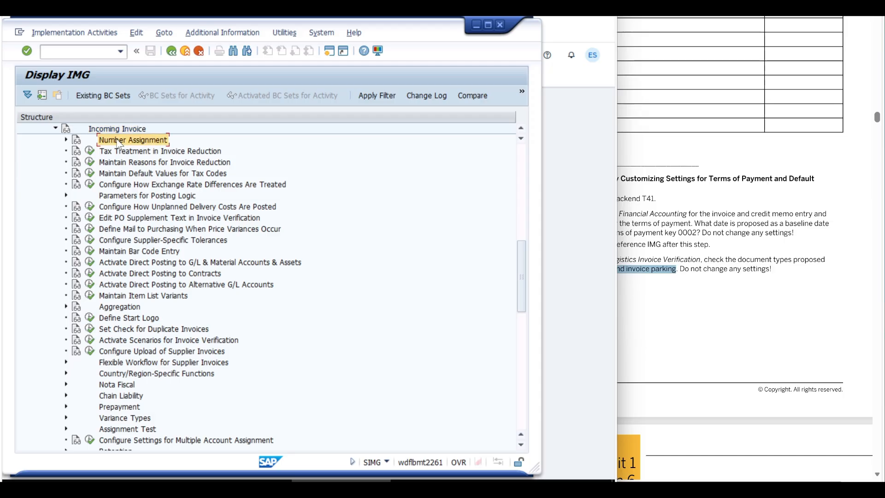
pyautogui.click(66, 140)
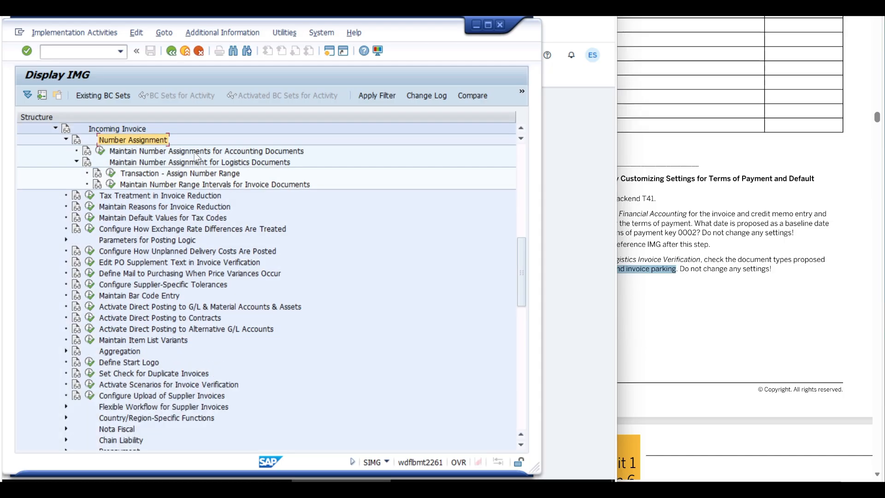
pyautogui.click(175, 152)
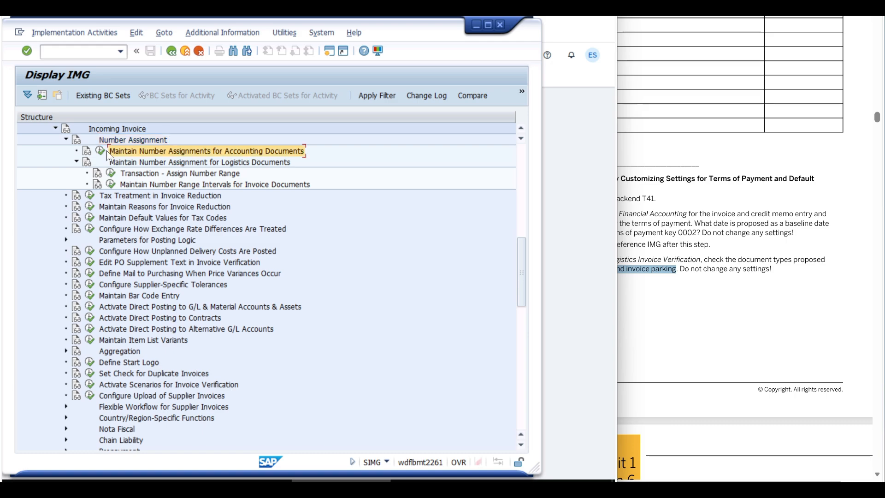
pyautogui.click(100, 150)
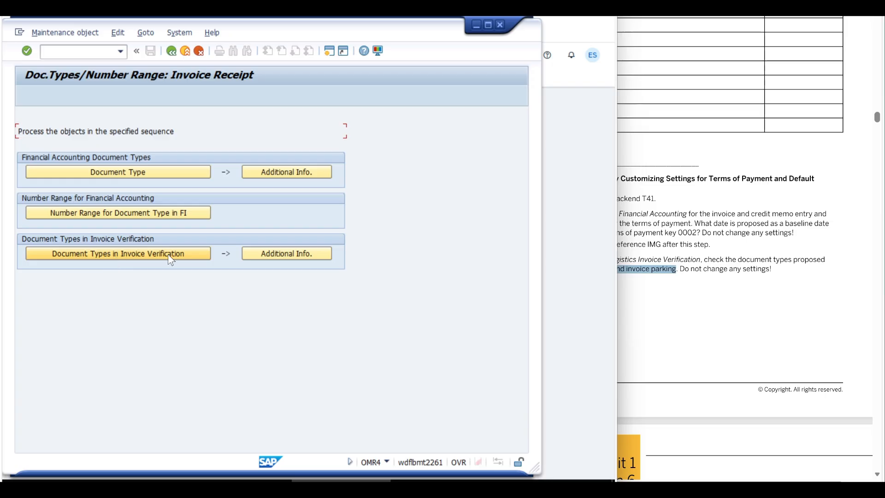
# - Open the document types in Invoice Verification and check the default document type in the details of transaction MIRO
pyautogui.click(154, 255)
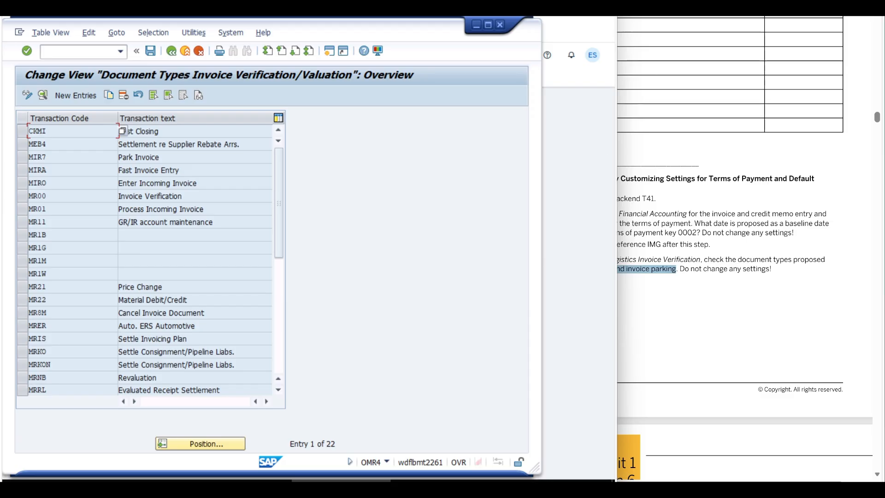
pyautogui.click(662, 14)
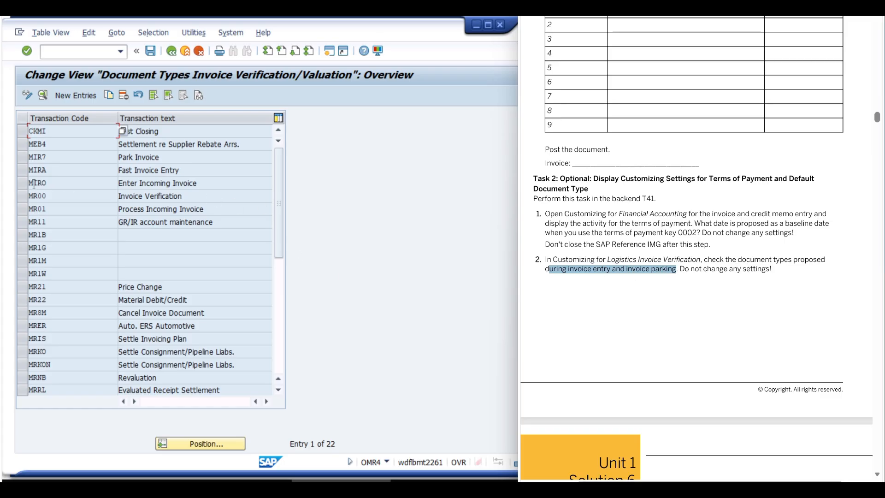
pyautogui.click(18, 184)
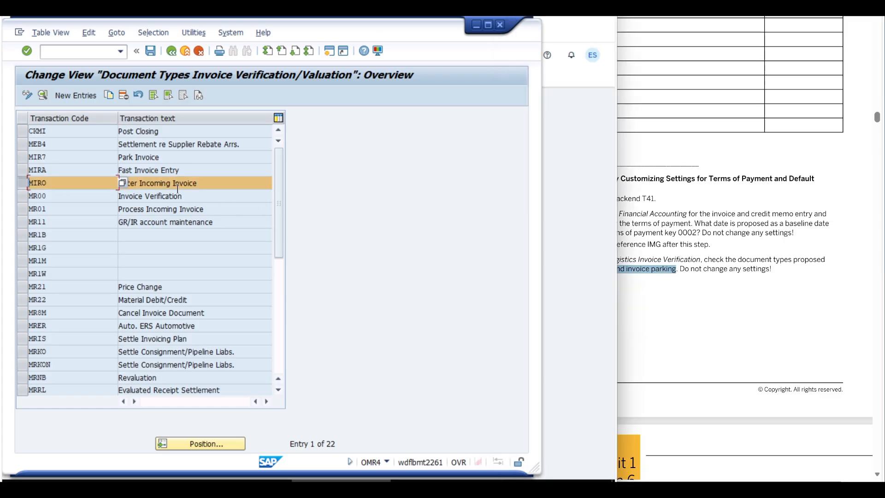
pyautogui.click(150, 184)
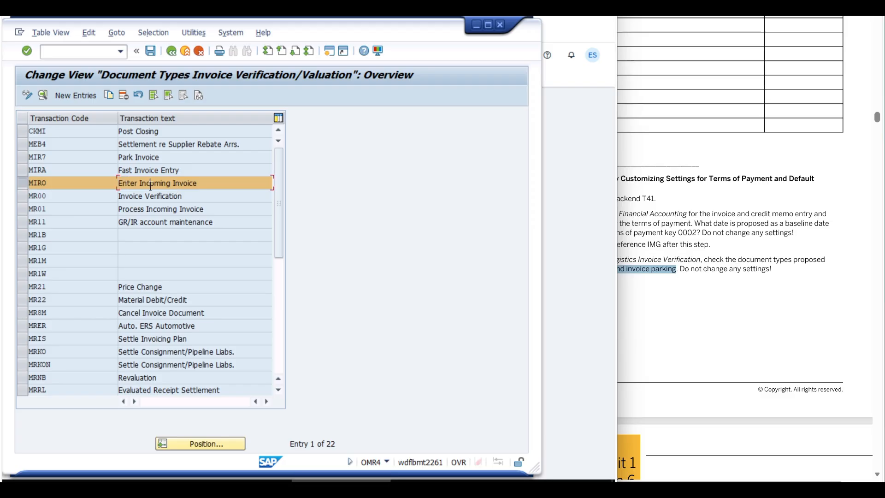
pyautogui.doubleClick(189, 181)
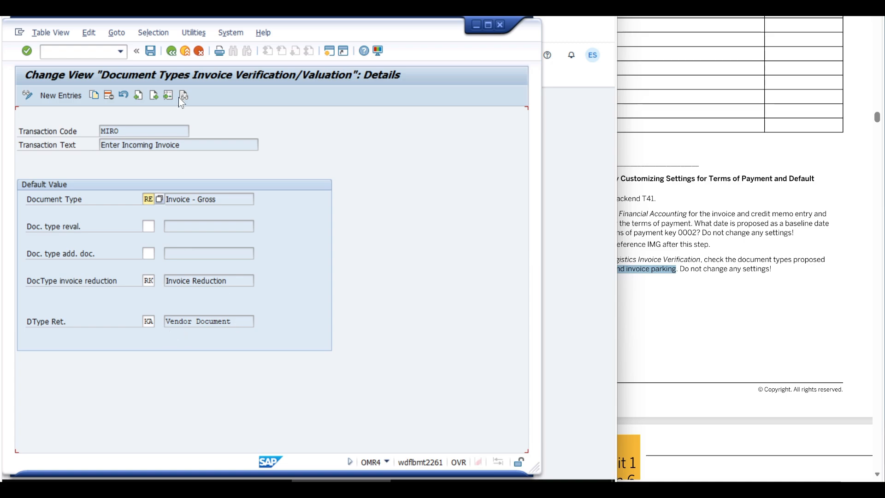
pyautogui.click(175, 53)
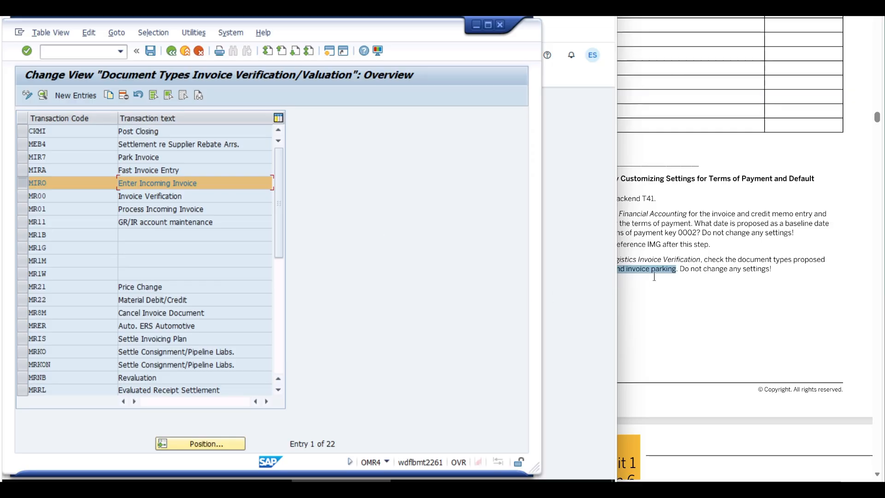
# - Check the default document type for invoice parking in the details of transaction MIR7
pyautogui.click(160, 157)
pyautogui.click(21, 156)
pyautogui.click(21, 183)
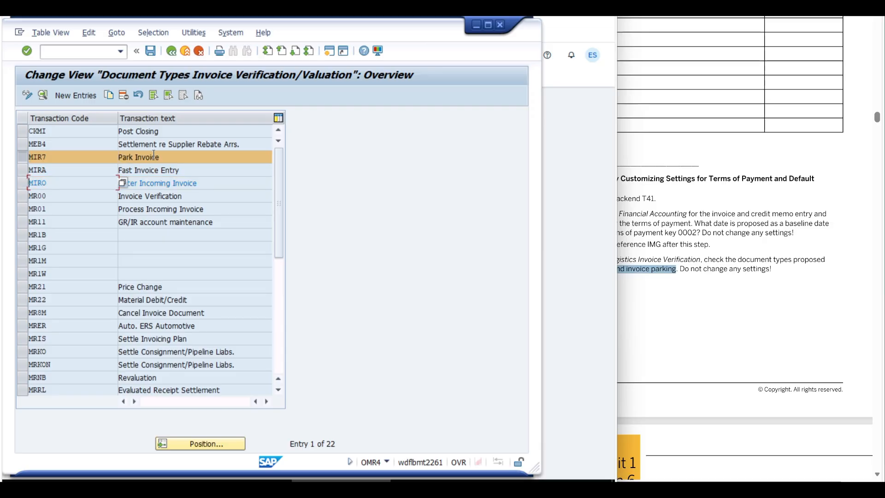
pyautogui.doubleClick(167, 157)
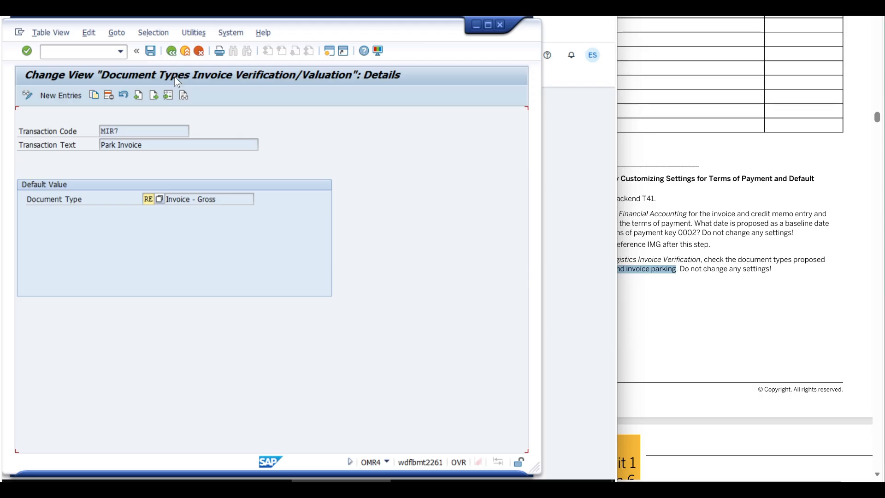
pyautogui.click(170, 51)
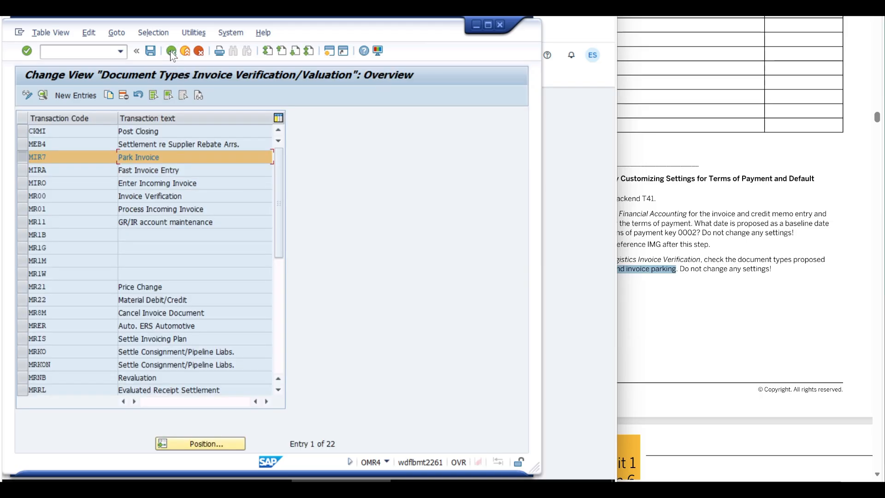
# - Leave the document types activity and the IMG, and go back to the exercise document
pyautogui.click(170, 50)
pyautogui.click(170, 51)
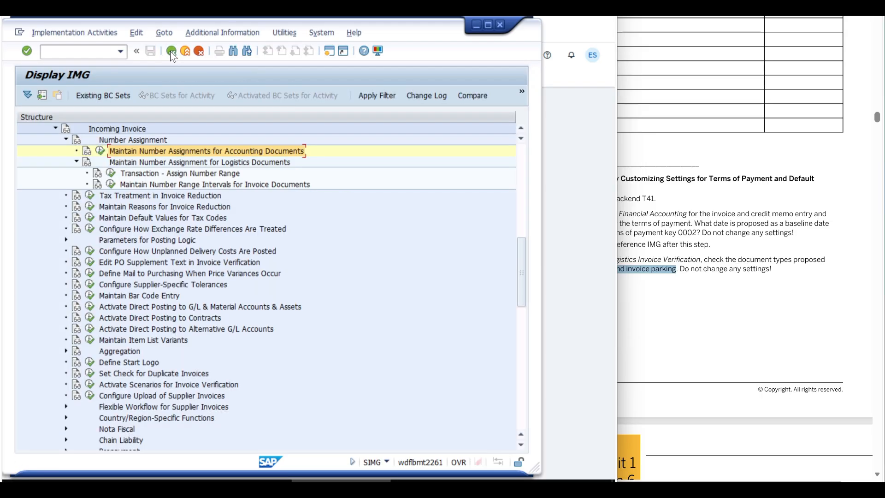
pyautogui.click(171, 51)
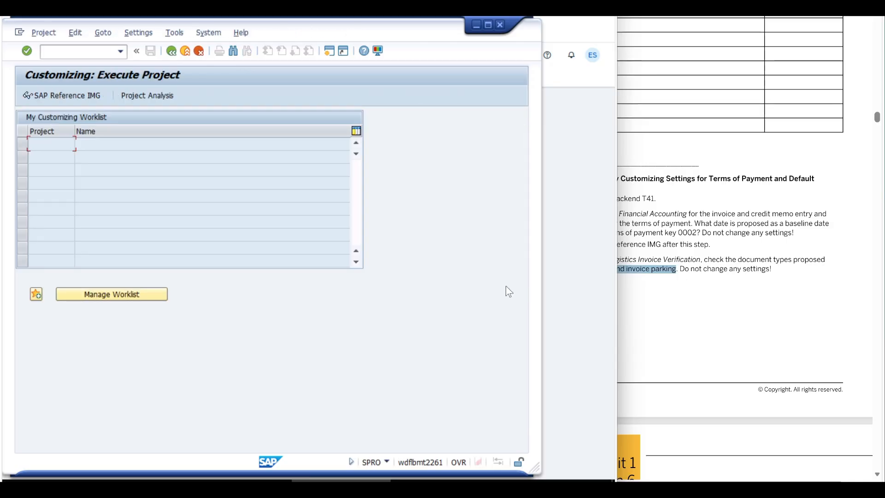
pyautogui.click(555, 276)
pyautogui.click(770, 305)
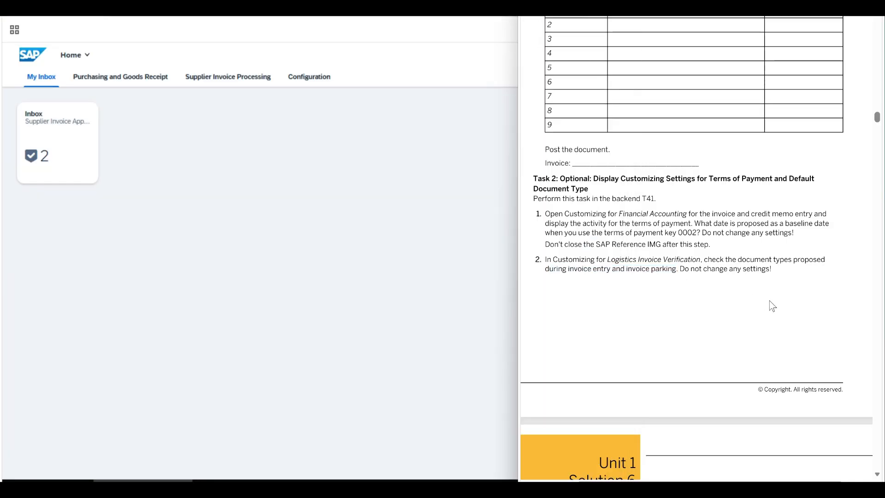